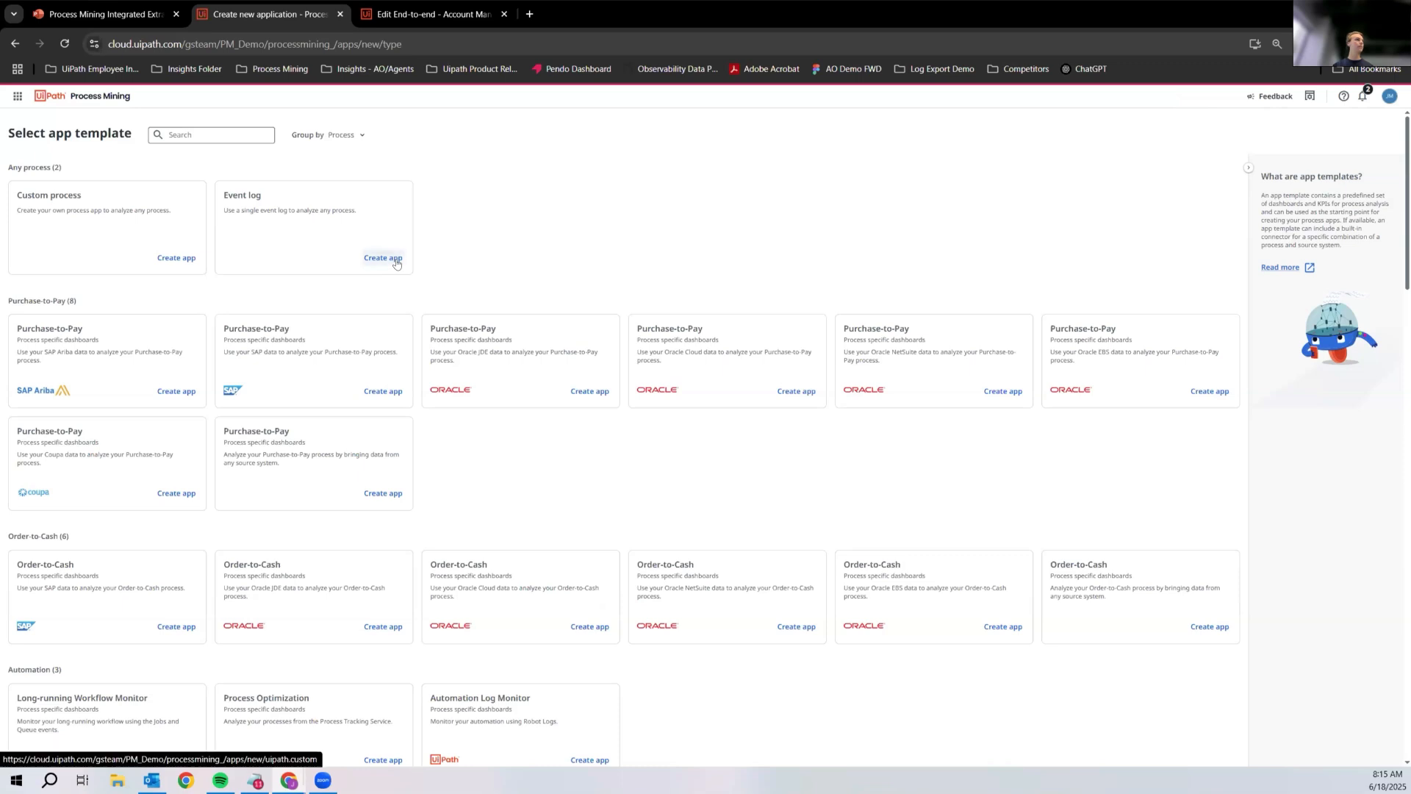
Step: Start a new app from the Salesforce Account Management template
{"action": "scroll", "coordinate": [394, 265], "scroll_direction": "down", "scroll_amount": 1}
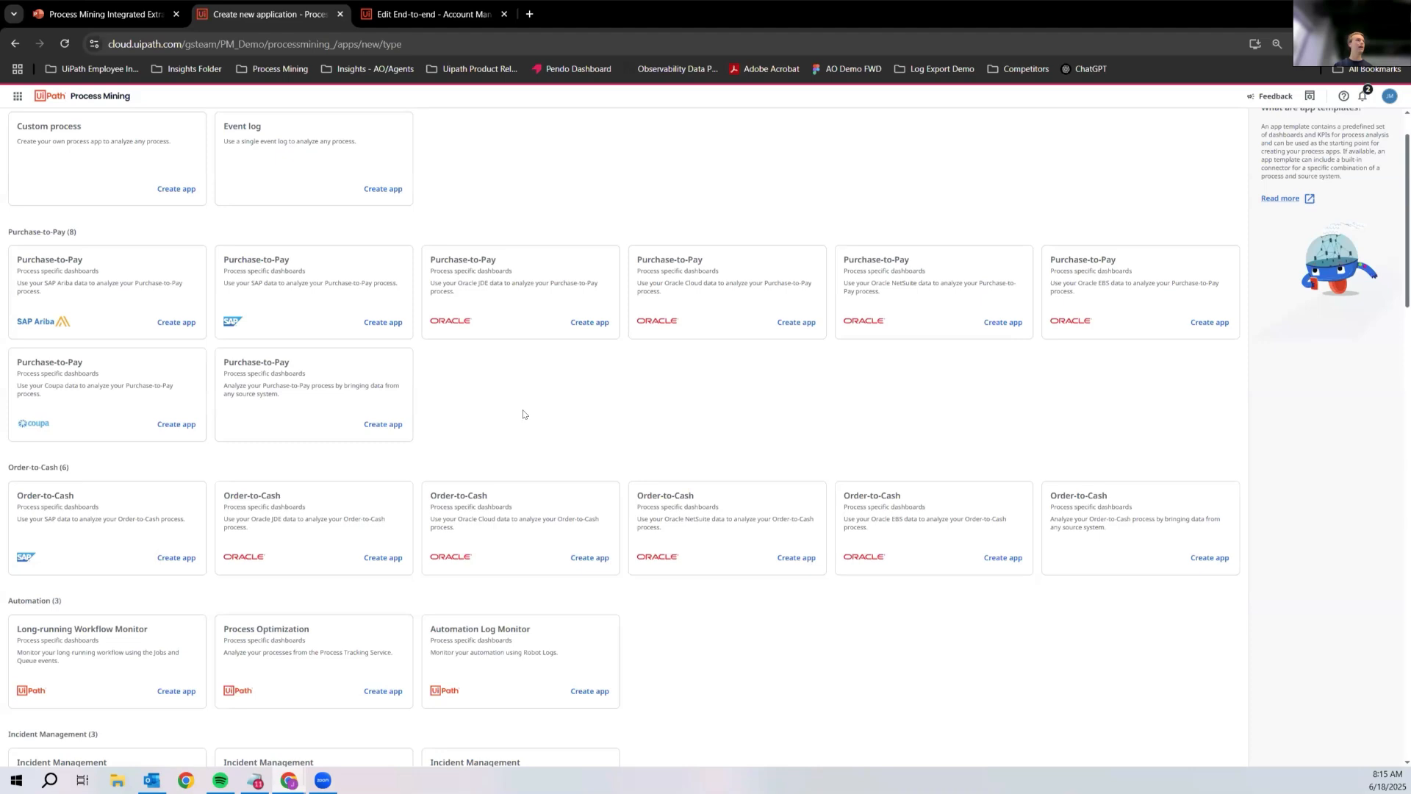
{"action": "scroll", "coordinate": [621, 422], "scroll_direction": "down", "scroll_amount": 2}
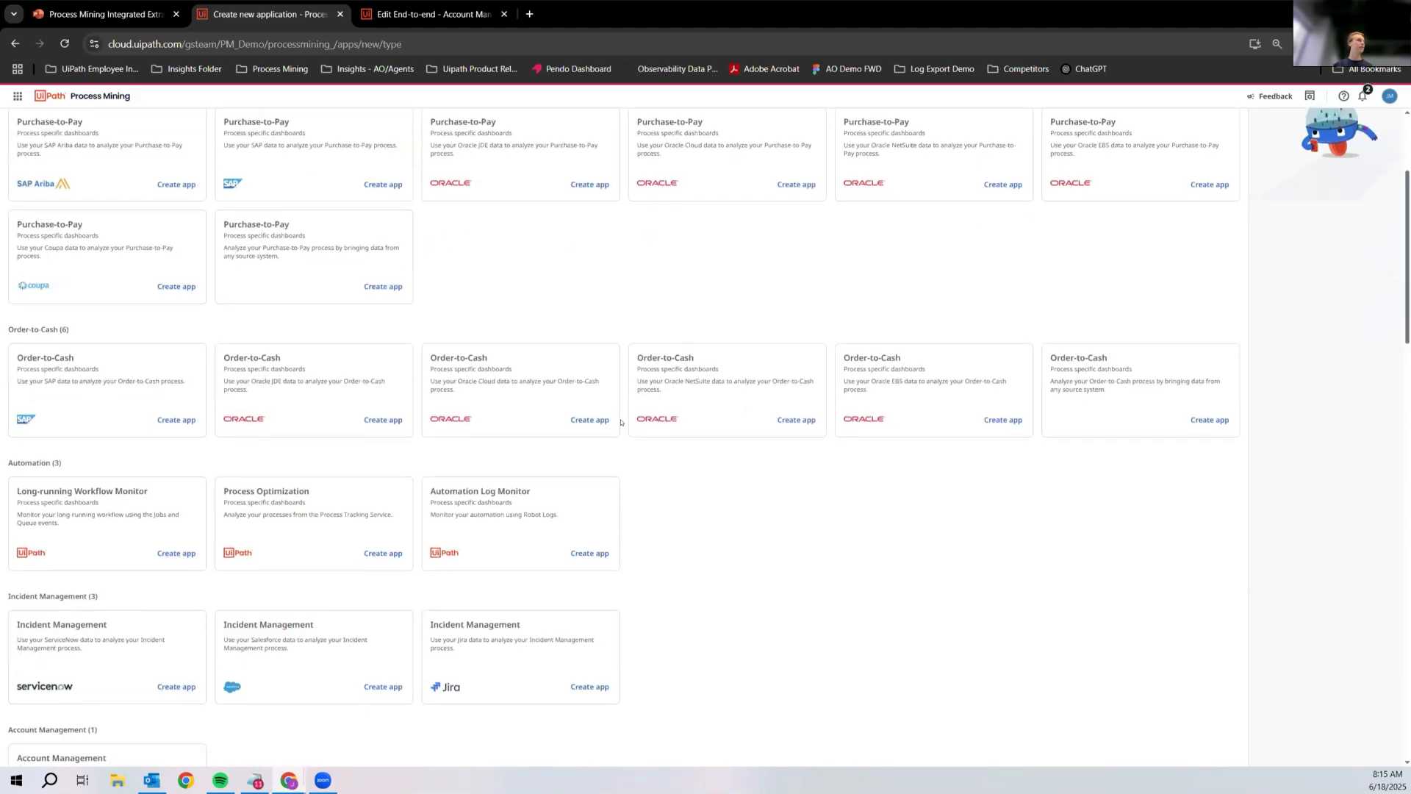
{"action": "scroll", "coordinate": [621, 422], "scroll_direction": "down", "scroll_amount": 3}
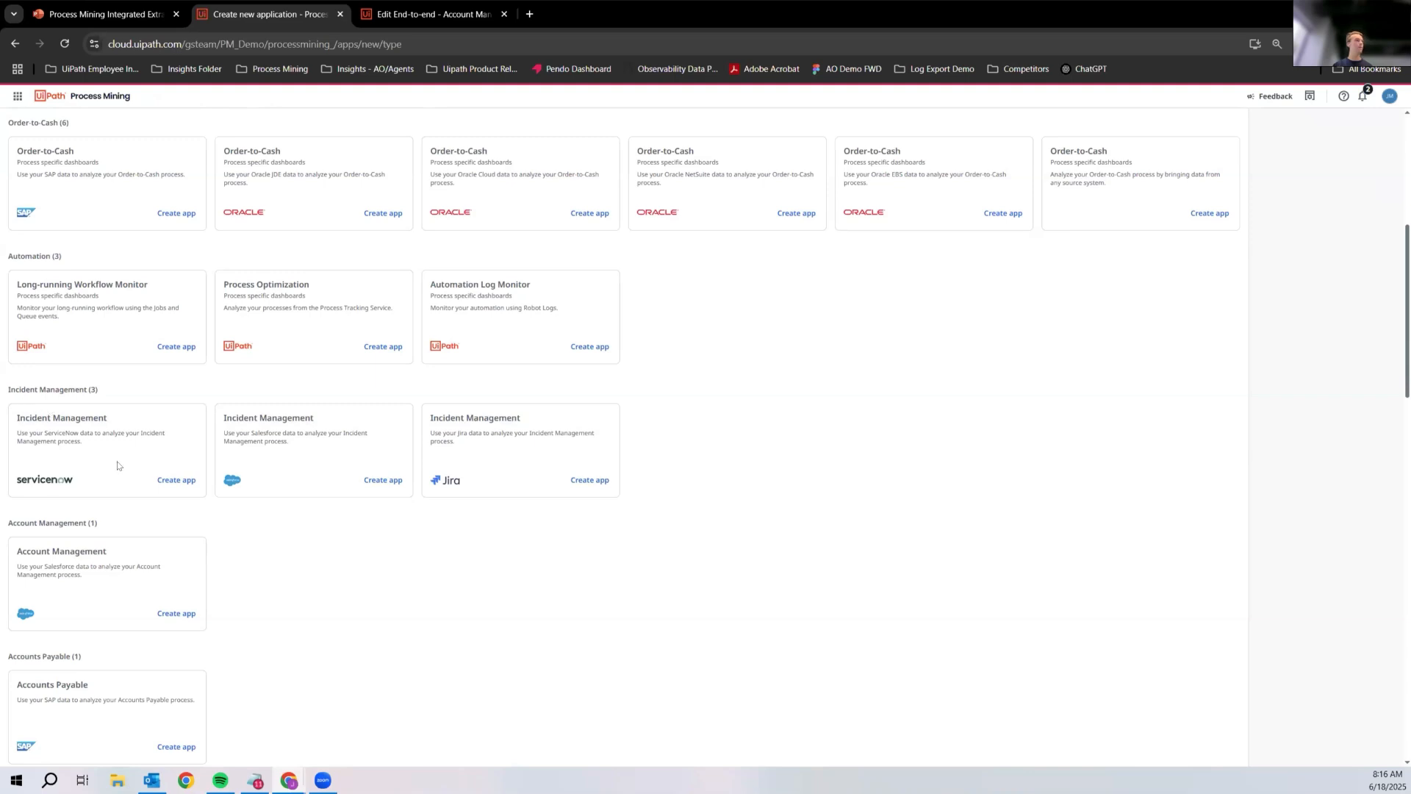
{"action": "scroll", "coordinate": [94, 504], "scroll_direction": "down", "scroll_amount": 2}
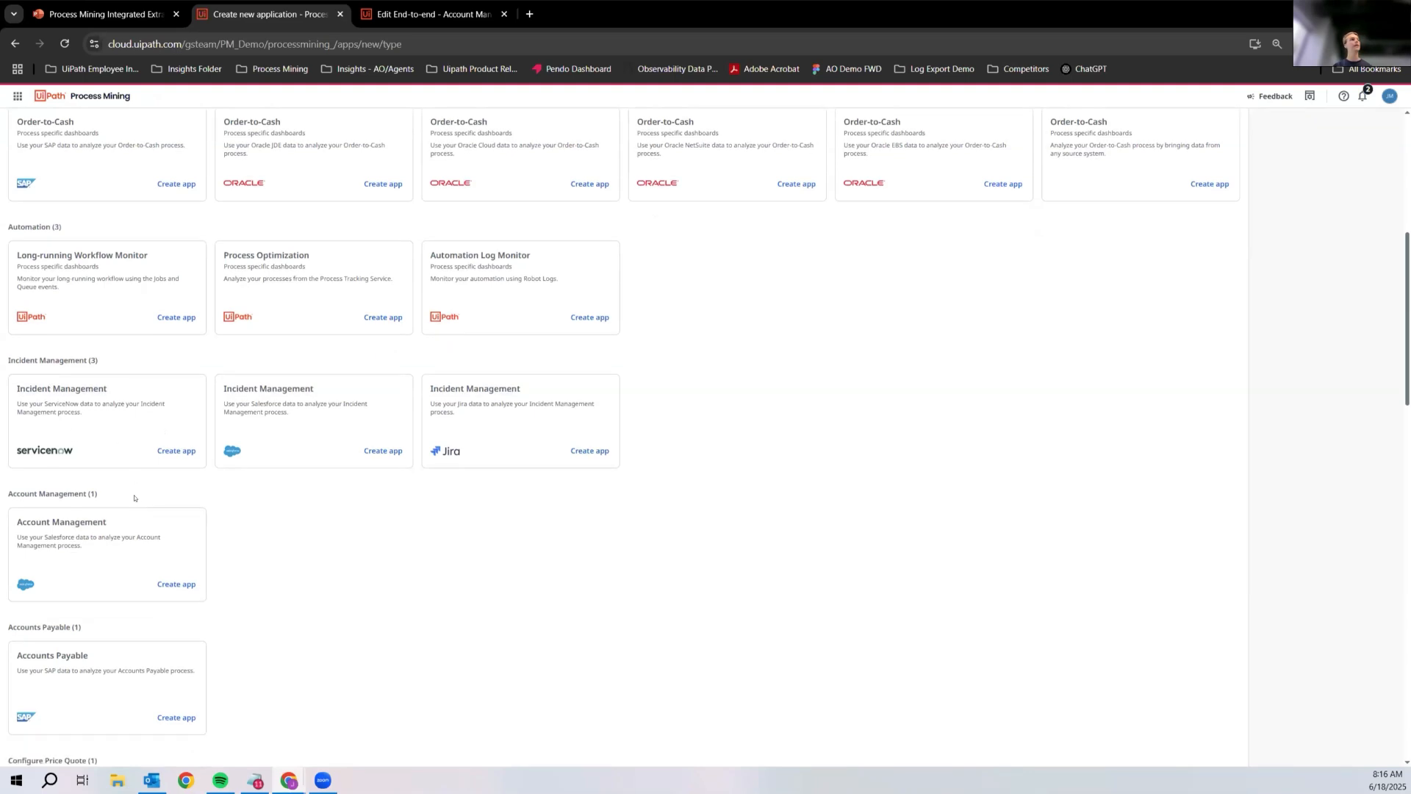
{"action": "scroll", "coordinate": [97, 457], "scroll_direction": "down", "scroll_amount": 1}
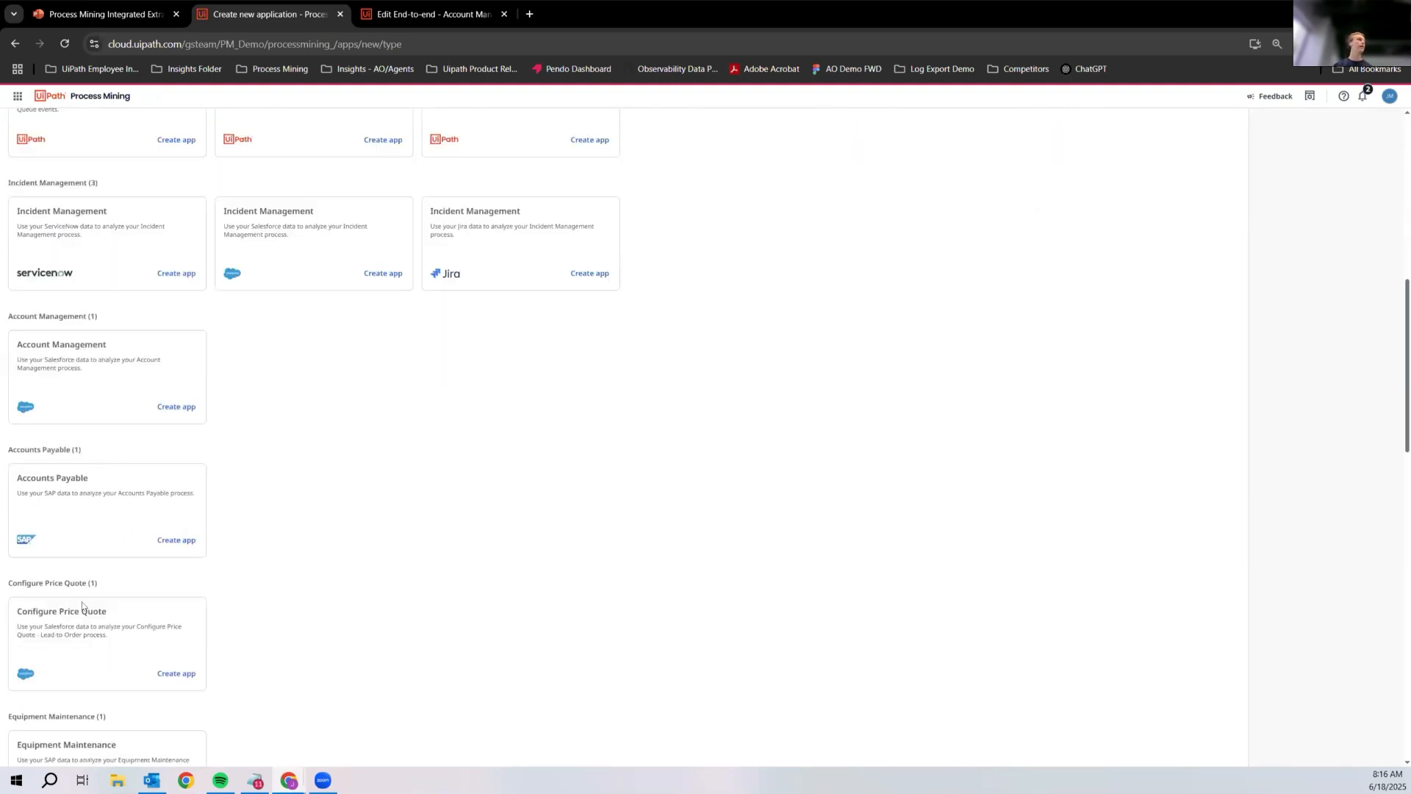
{"action": "left_click", "coordinate": [177, 407]}
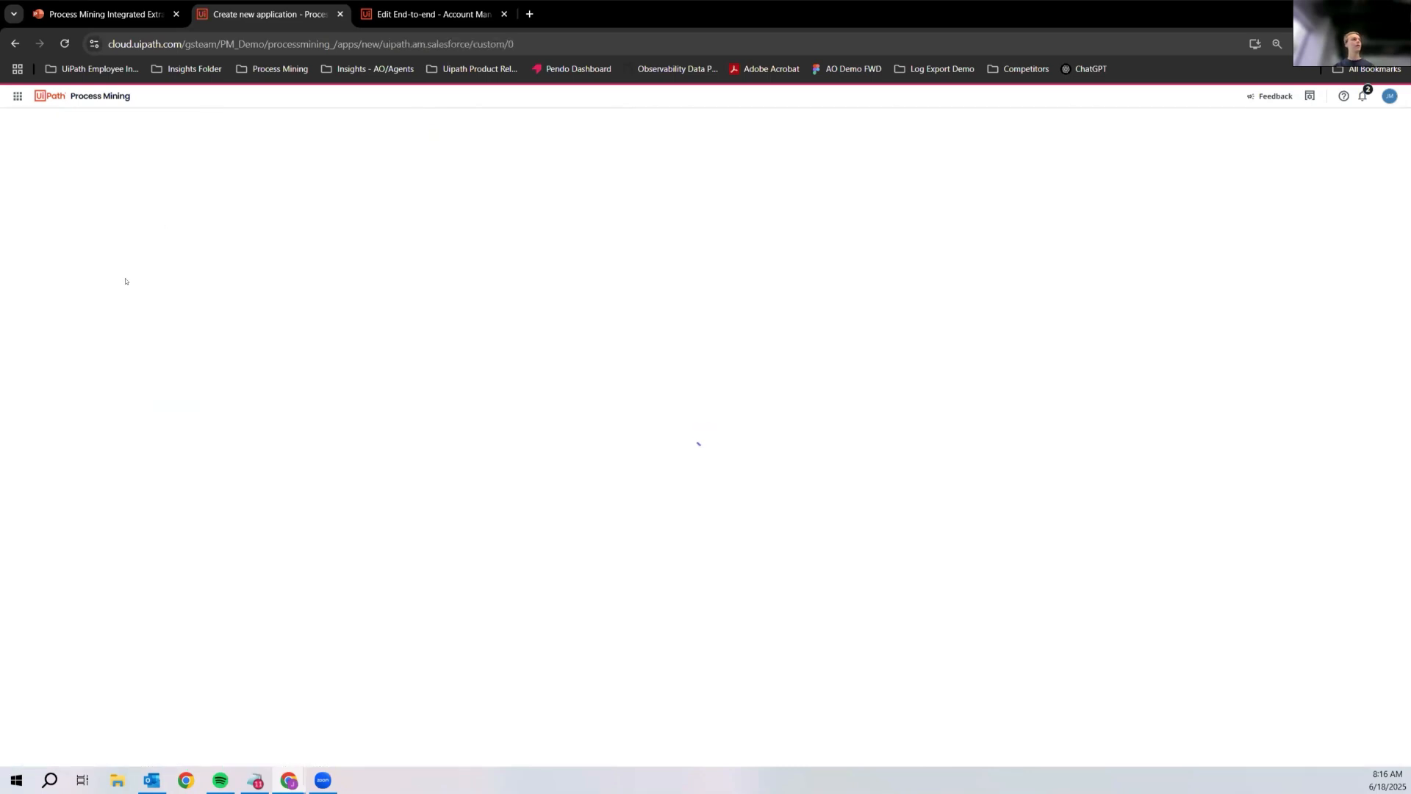
Step: Name the app "Account Management - Demo Day" and keep the direct connection as its data source
{"action": "left_click", "coordinate": [147, 227]}
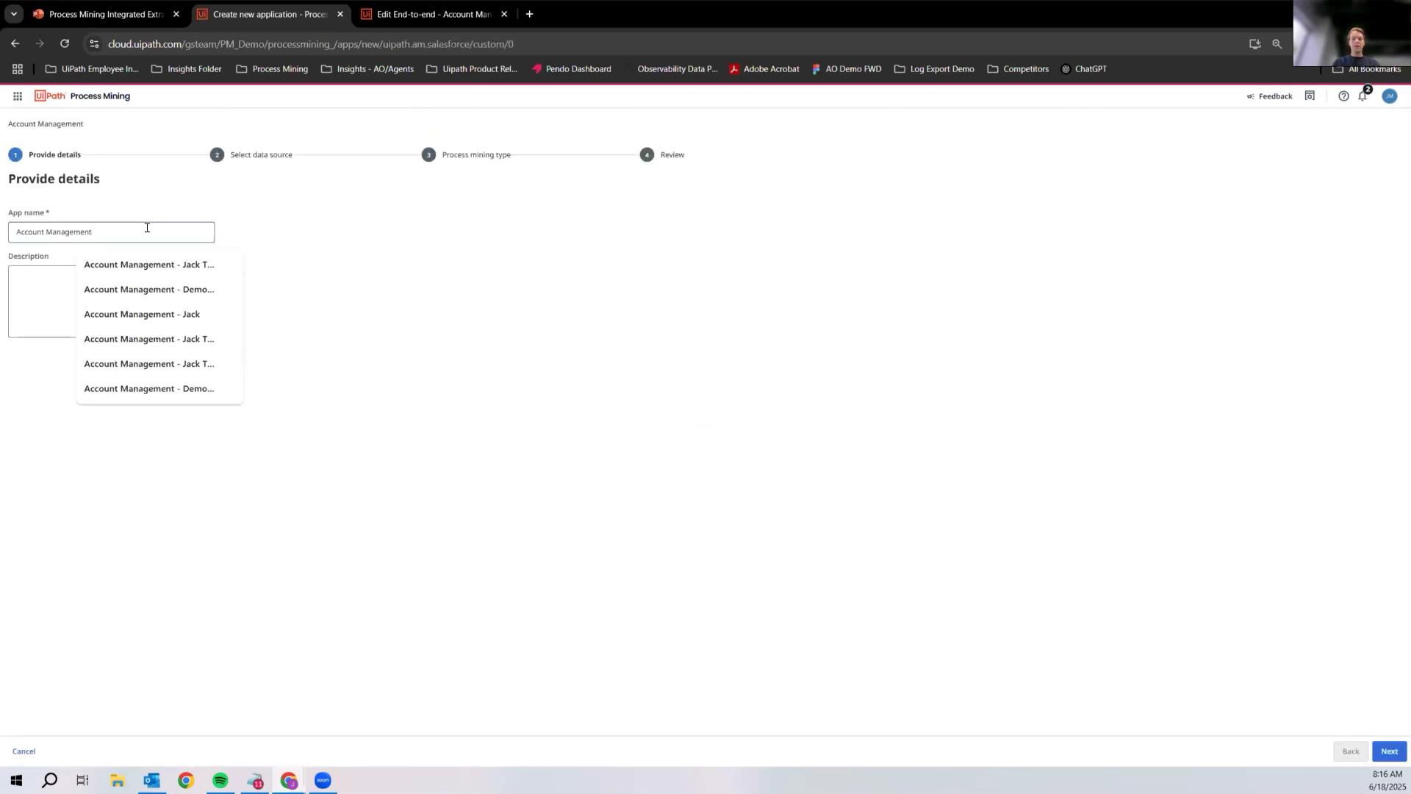
{"action": "type", "text": "- Derm"}
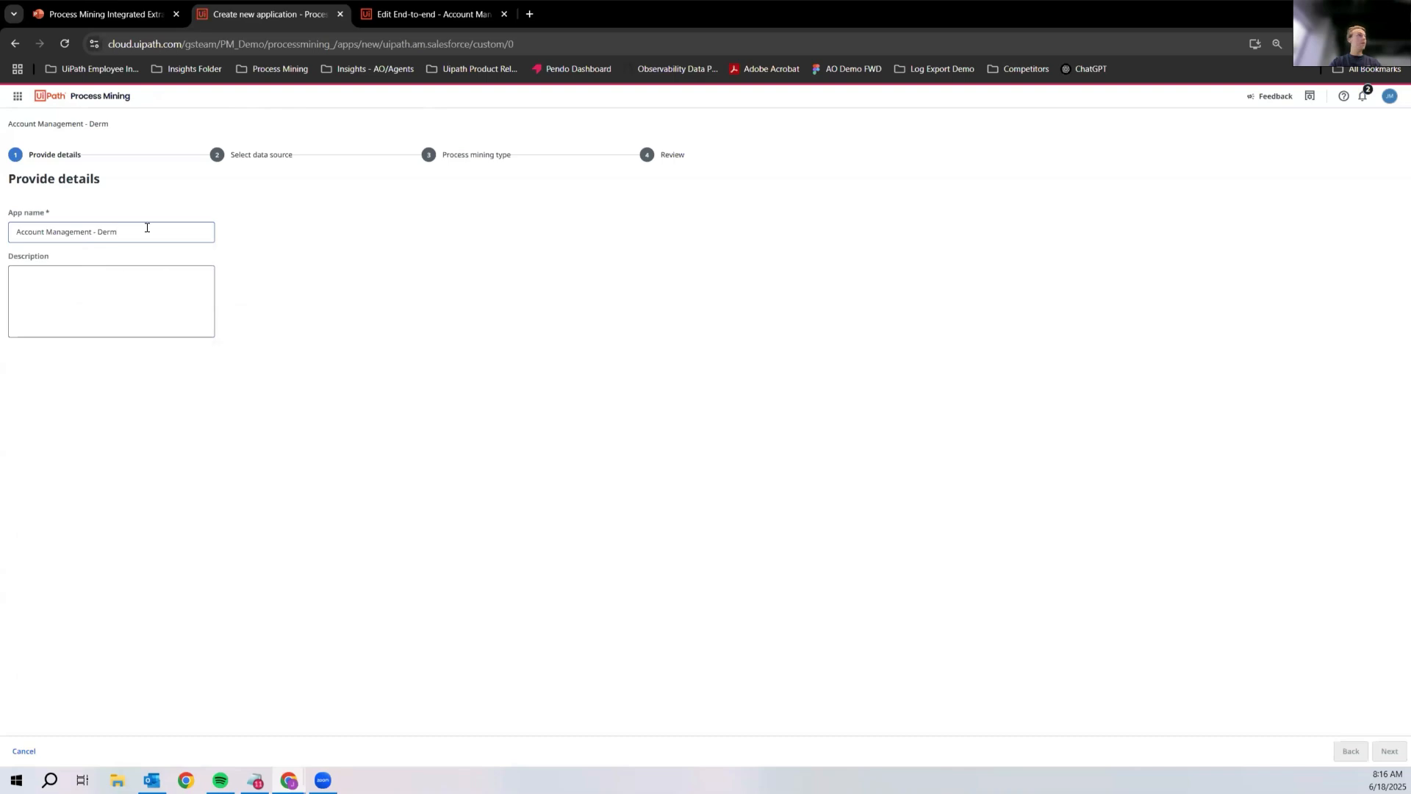
{"action": "key", "text": "BackSpace"}
{"action": "type", "text": "mo"}
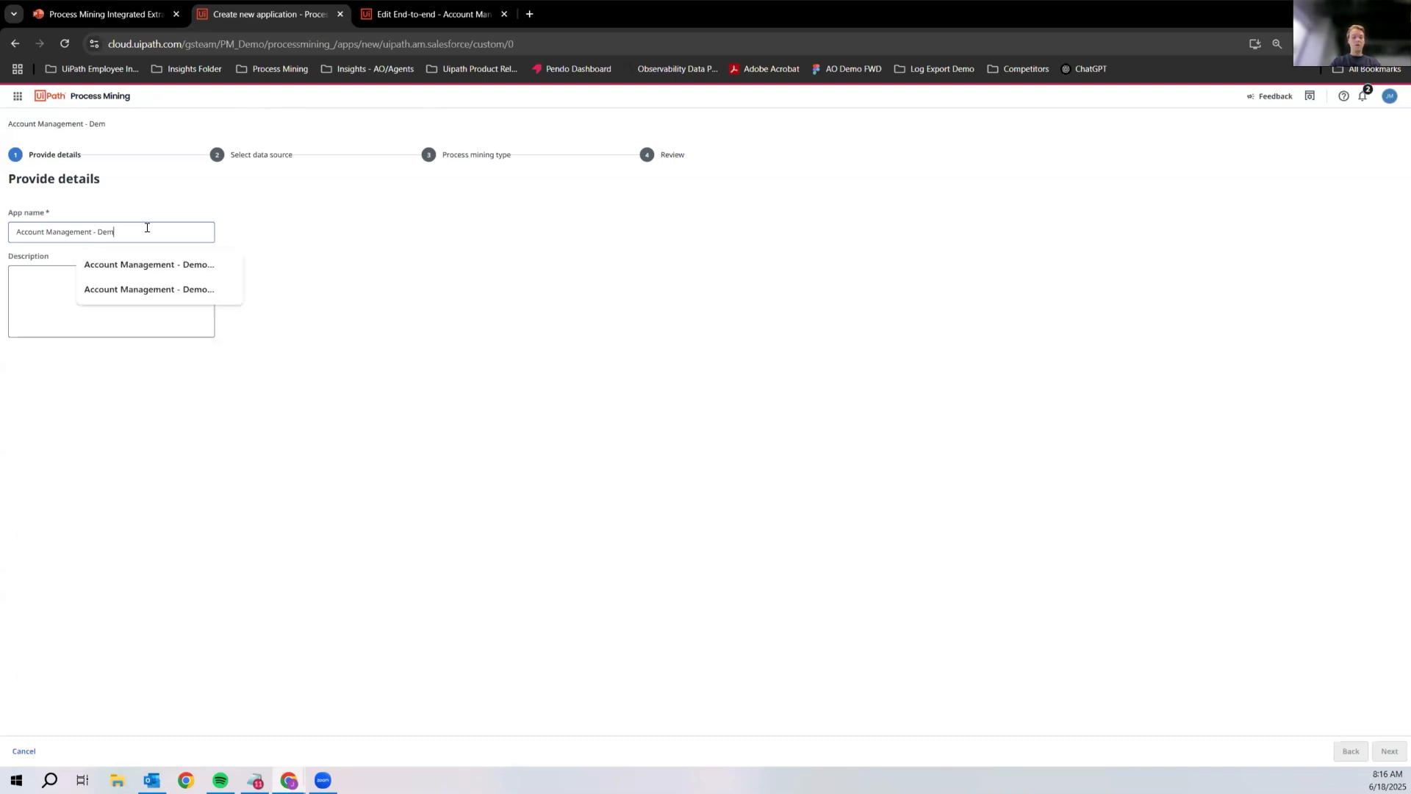
{"action": "type", "text": " Day"}
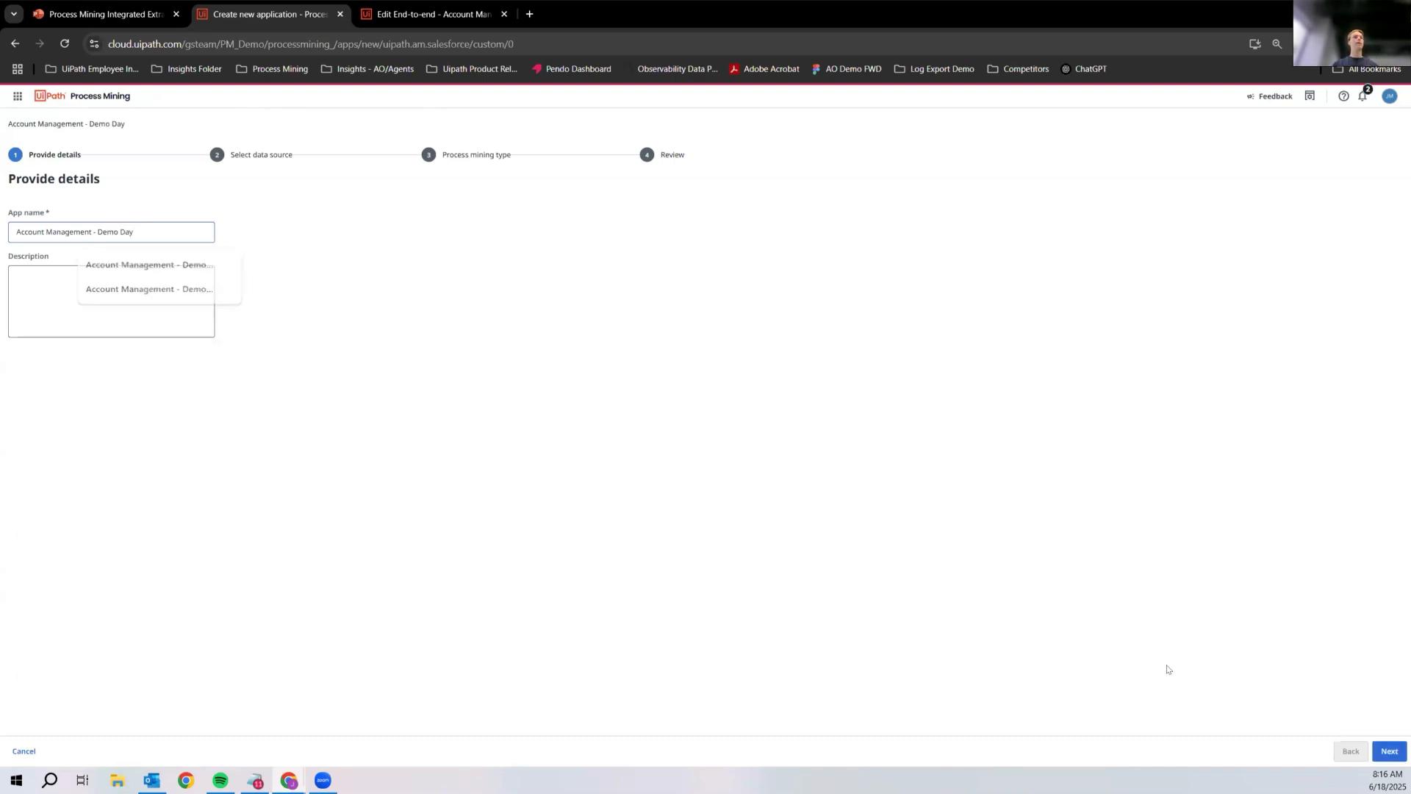
{"action": "left_click", "coordinate": [1382, 748]}
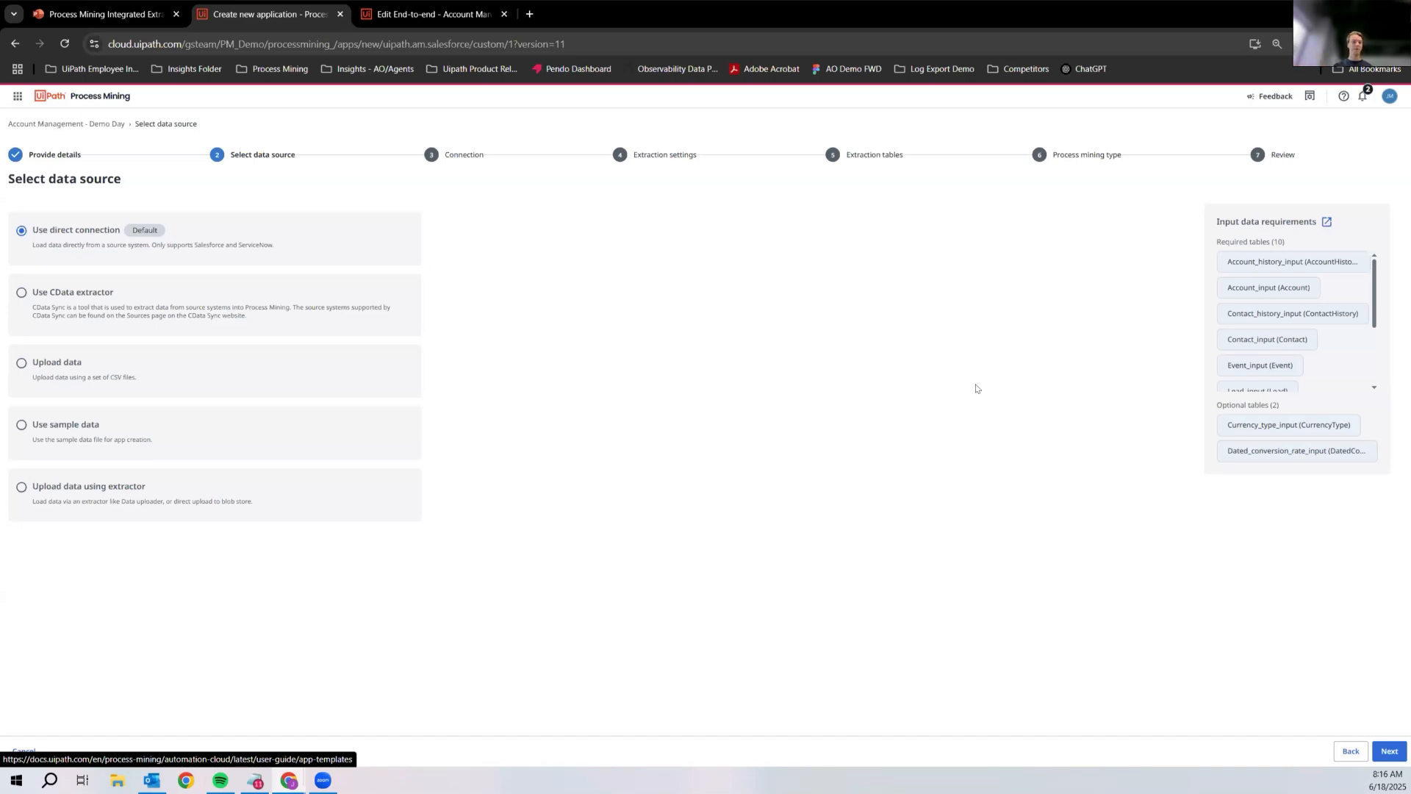
{"action": "left_click", "coordinate": [1385, 754]}
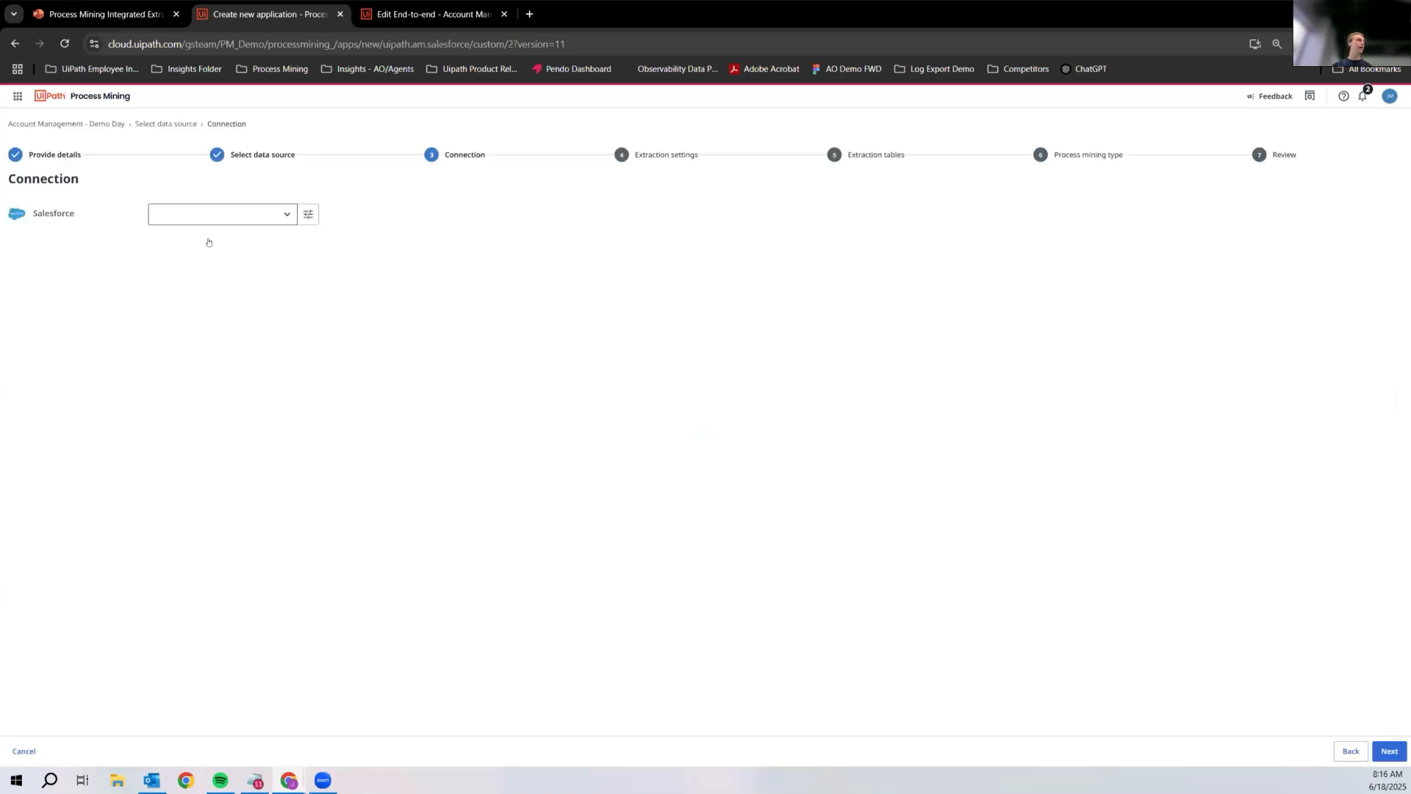
{"action": "left_click", "coordinate": [252, 220]}
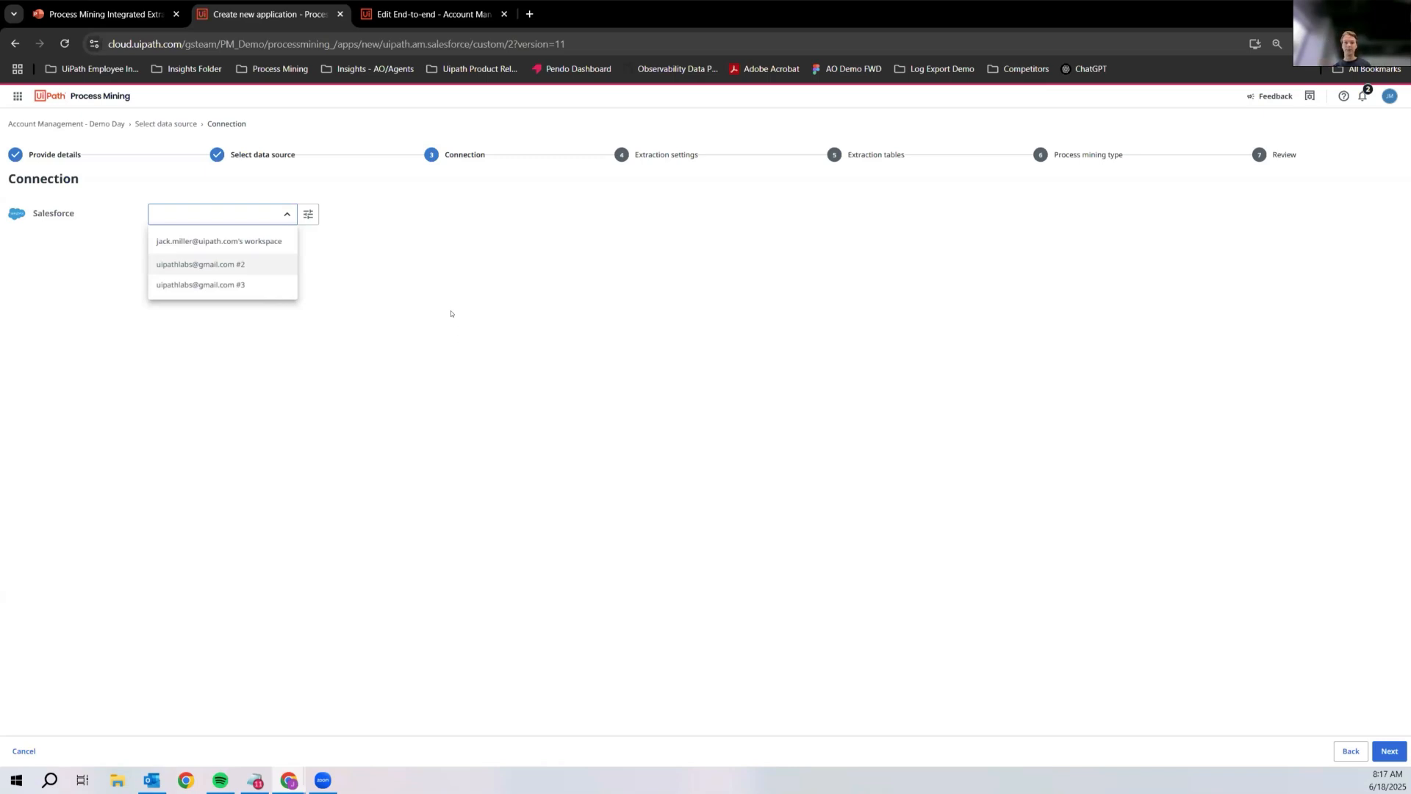
{"action": "left_click", "coordinate": [310, 214]}
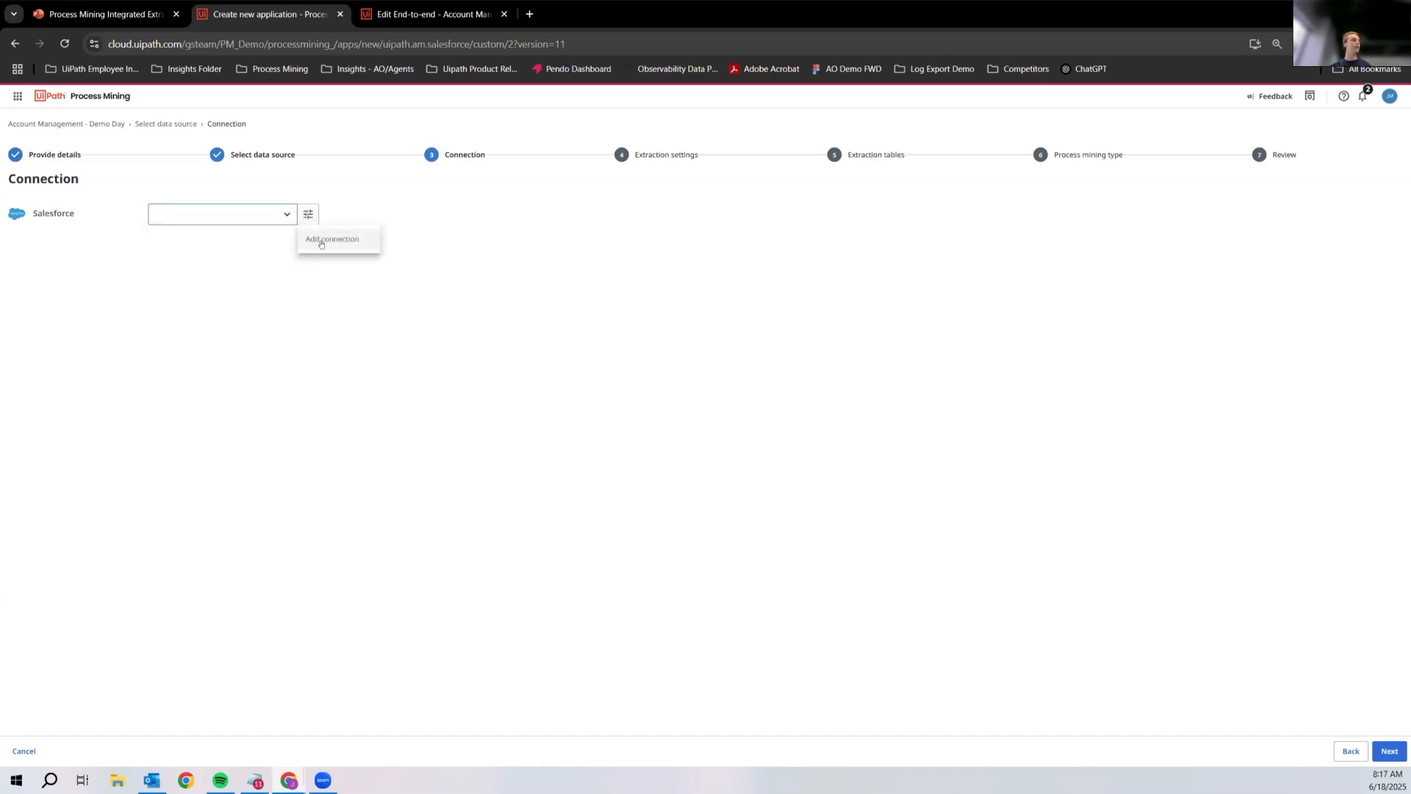
{"action": "left_click", "coordinate": [332, 240]}
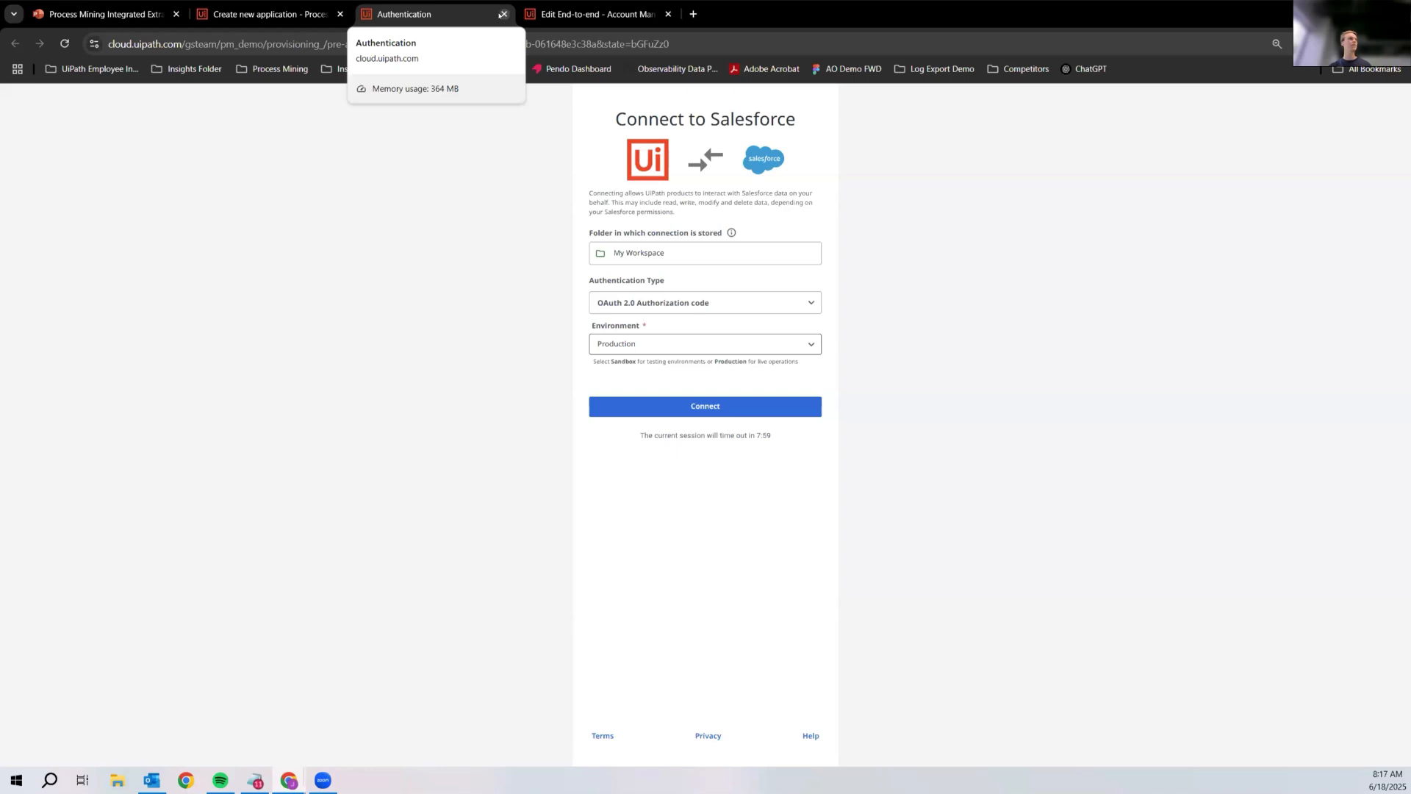
{"action": "left_click", "coordinate": [503, 14]}
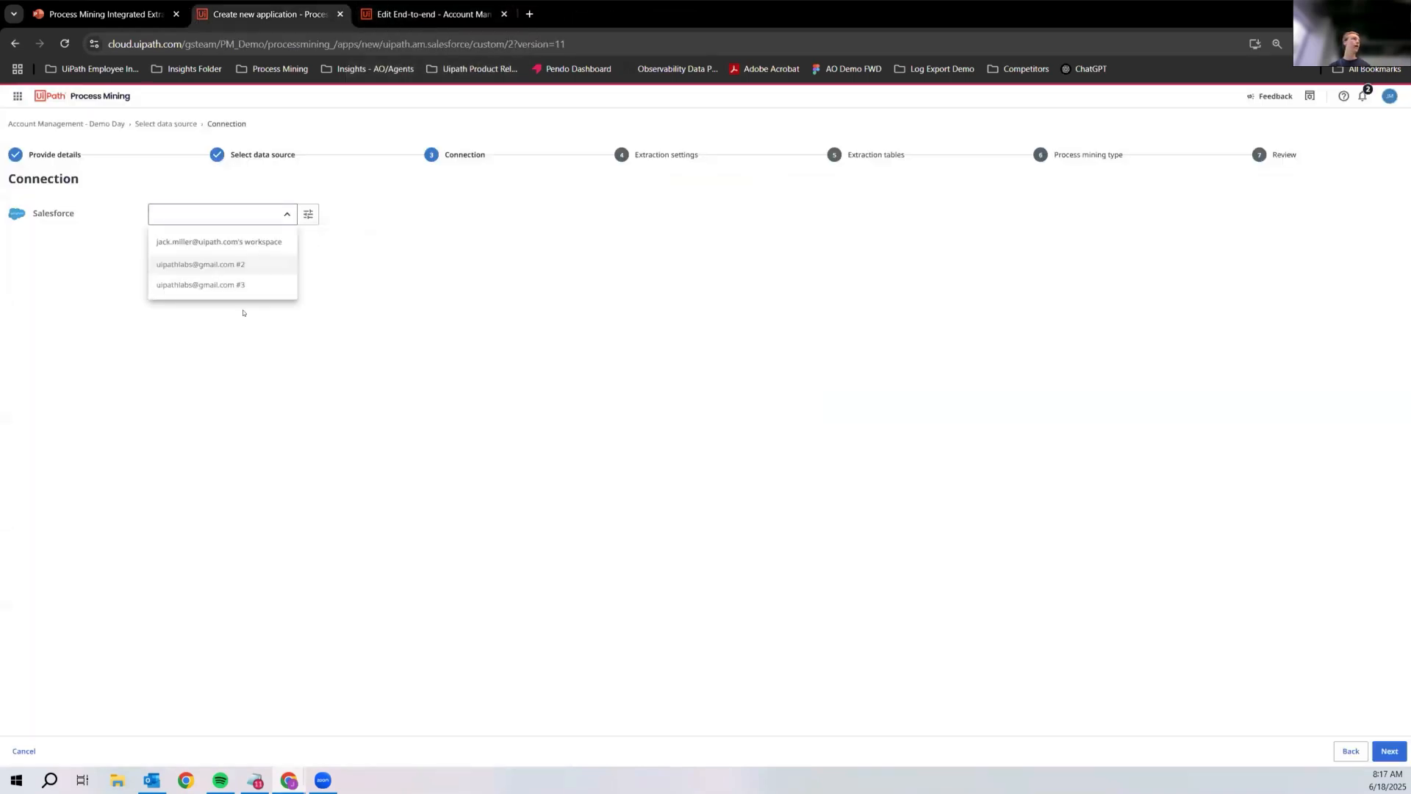
Step: Use the existing Salesforce connection ending in #3 and proceed to the extraction settings
{"action": "left_click", "coordinate": [243, 284]}
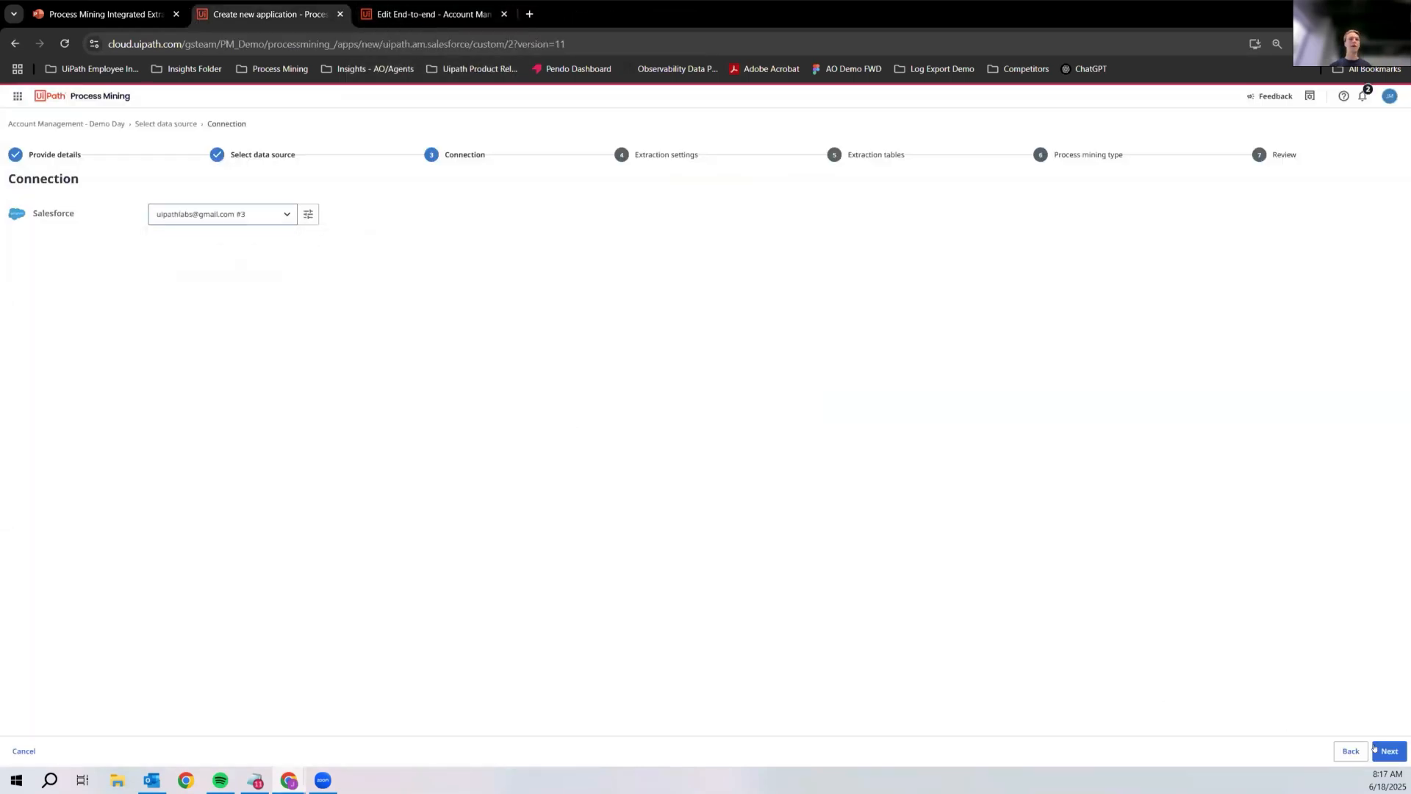
{"action": "left_click", "coordinate": [1389, 751]}
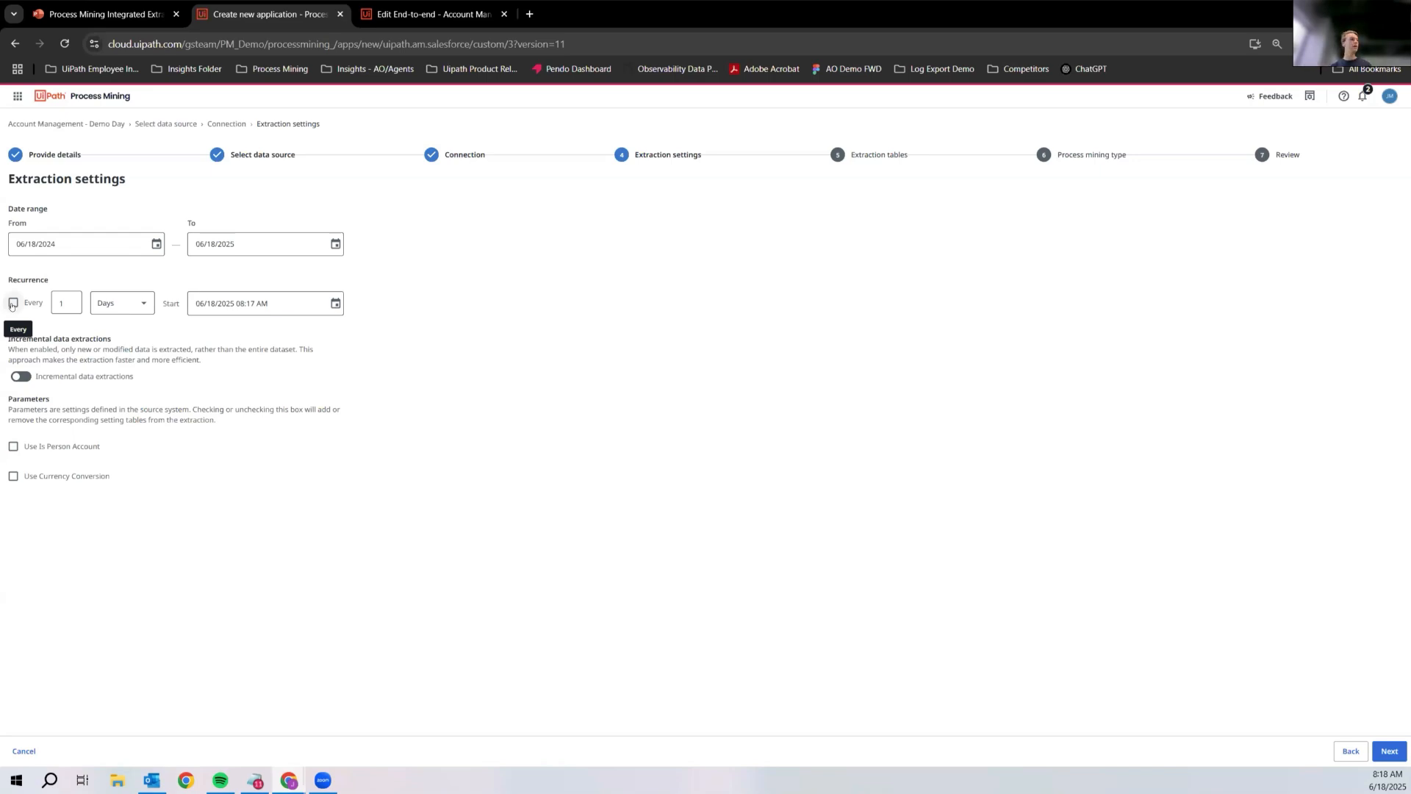
Step: Schedule the extraction every 1 day starting 06/19/2025 06:00 AM, and enable incremental data extractions
{"action": "left_click", "coordinate": [50, 294]}
{"action": "left_click", "coordinate": [332, 306]}
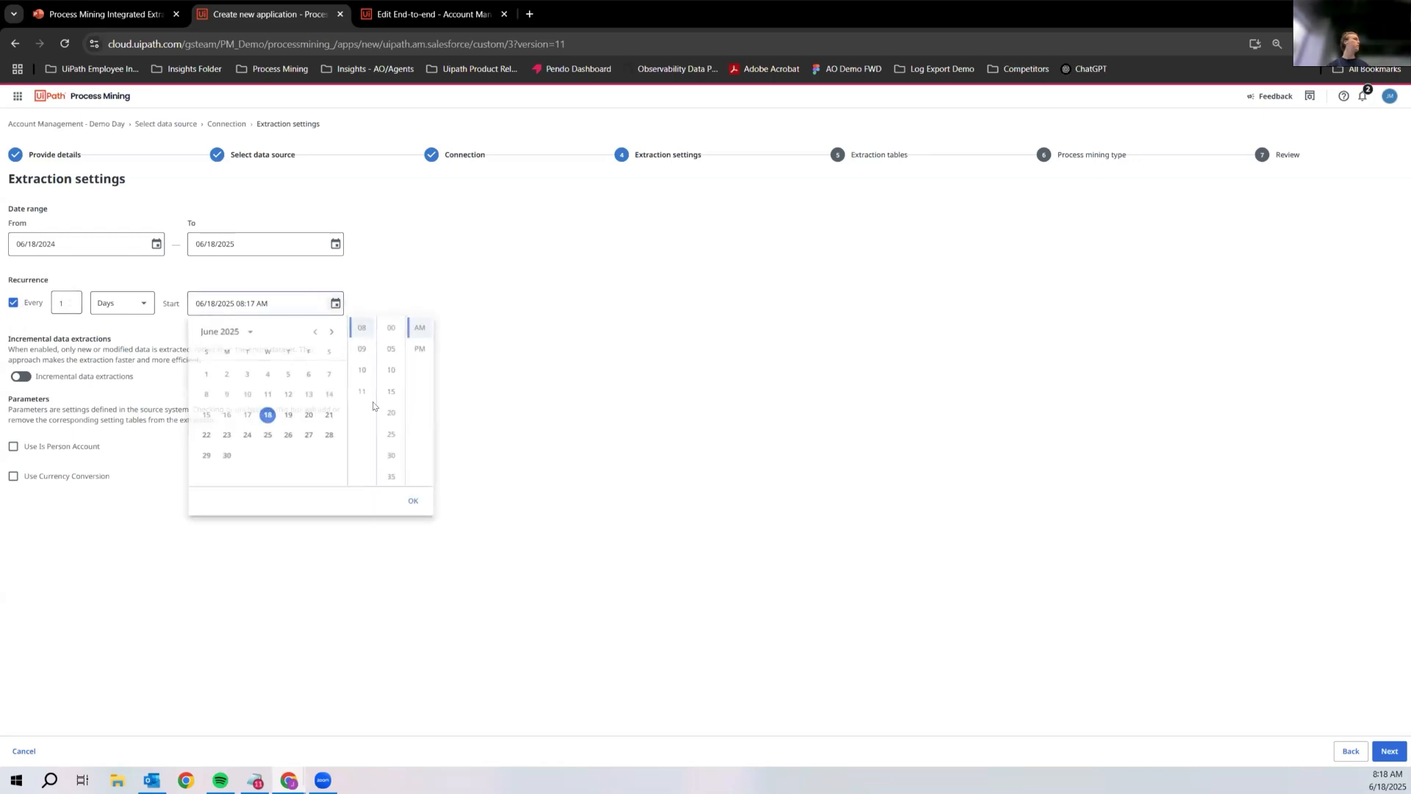
{"action": "left_click", "coordinate": [288, 418]}
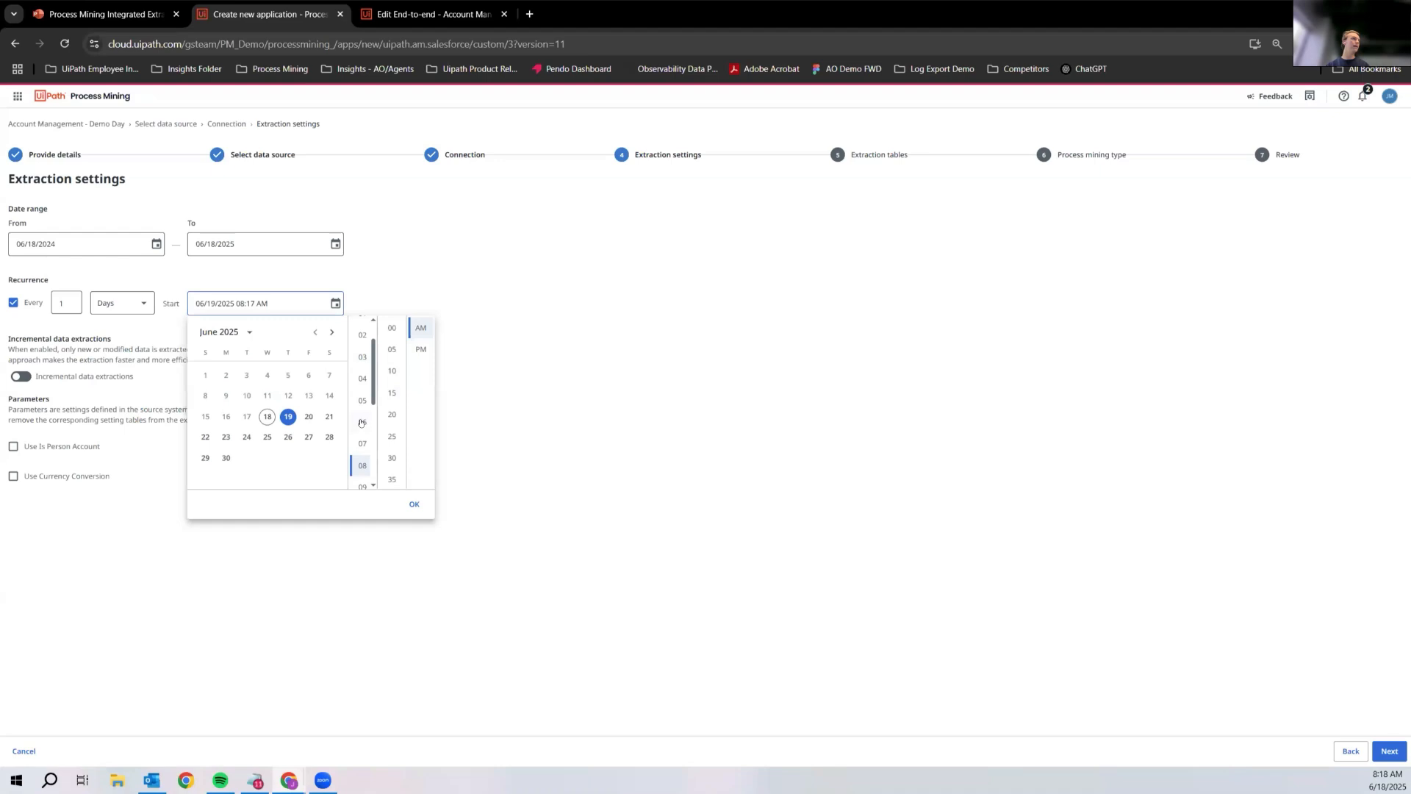
{"action": "left_click", "coordinate": [363, 422]}
{"action": "left_click", "coordinate": [392, 328]}
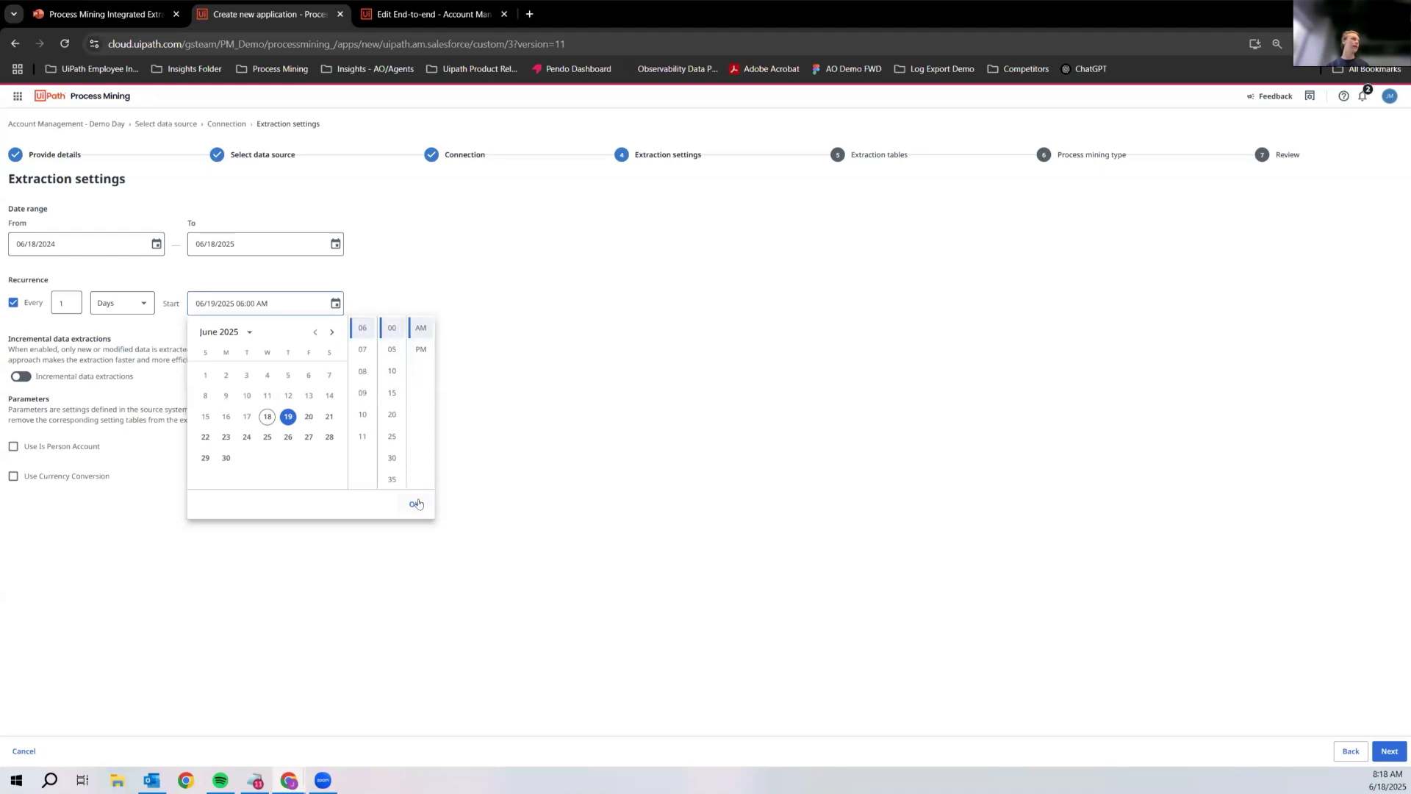
{"action": "left_click", "coordinate": [415, 504]}
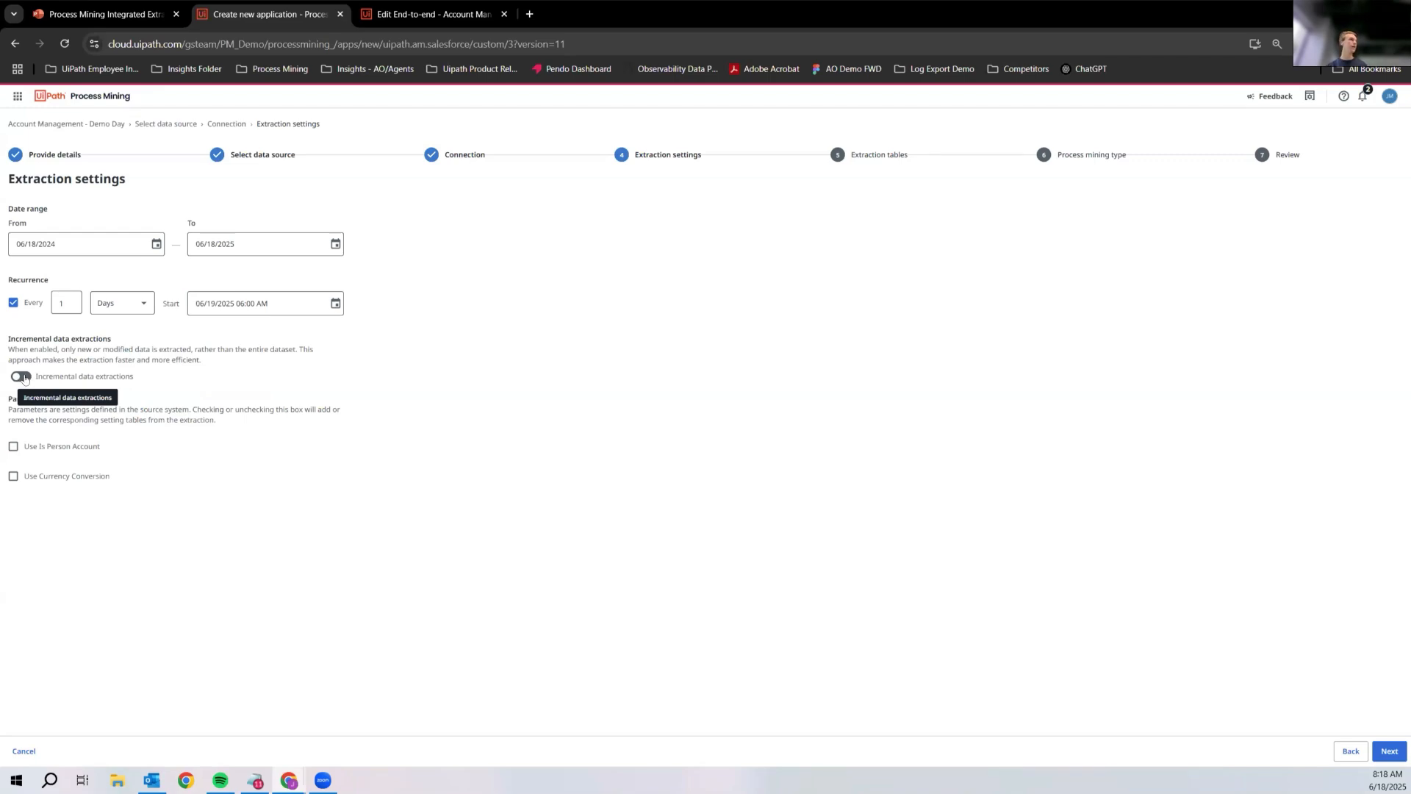
{"action": "left_click", "coordinate": [22, 377]}
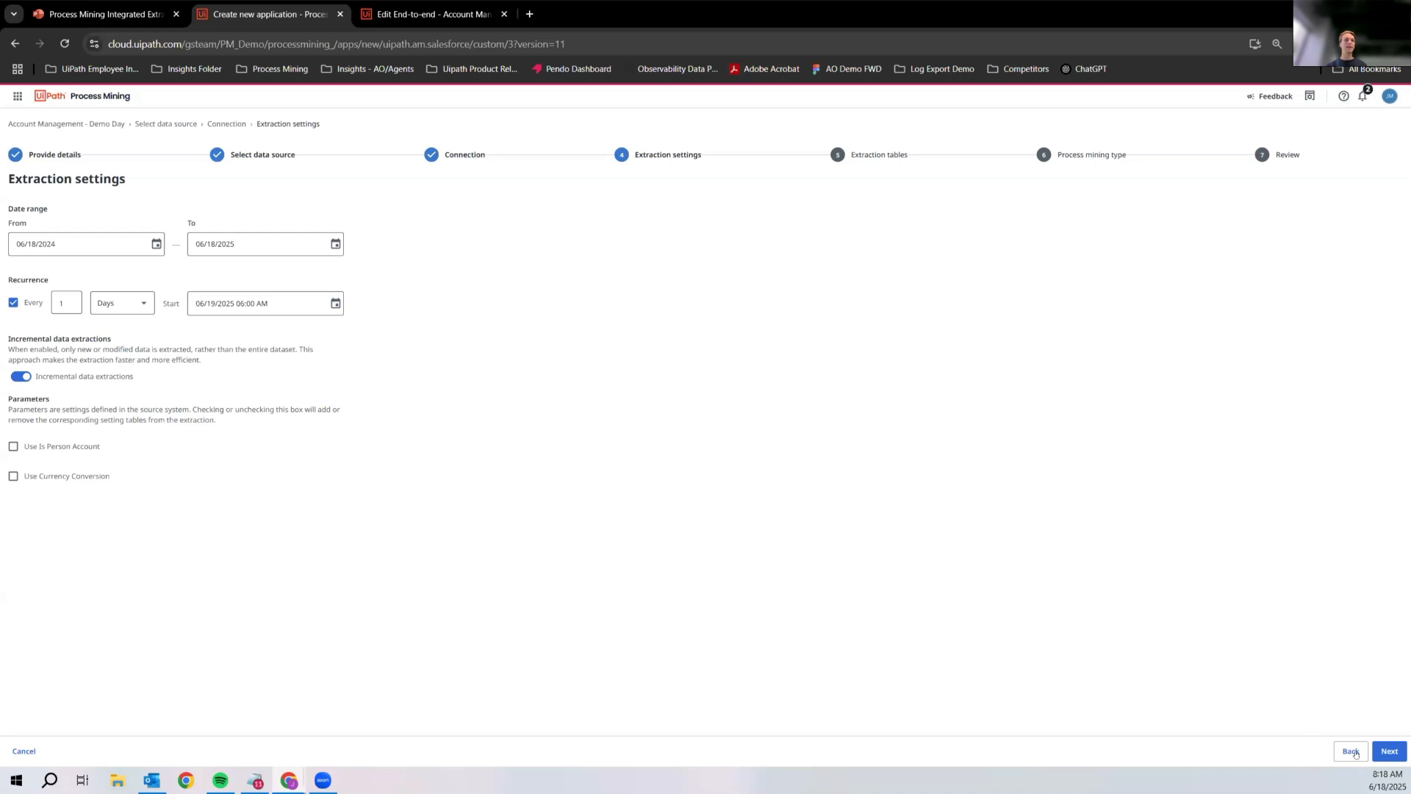
{"action": "left_click", "coordinate": [1389, 750]}
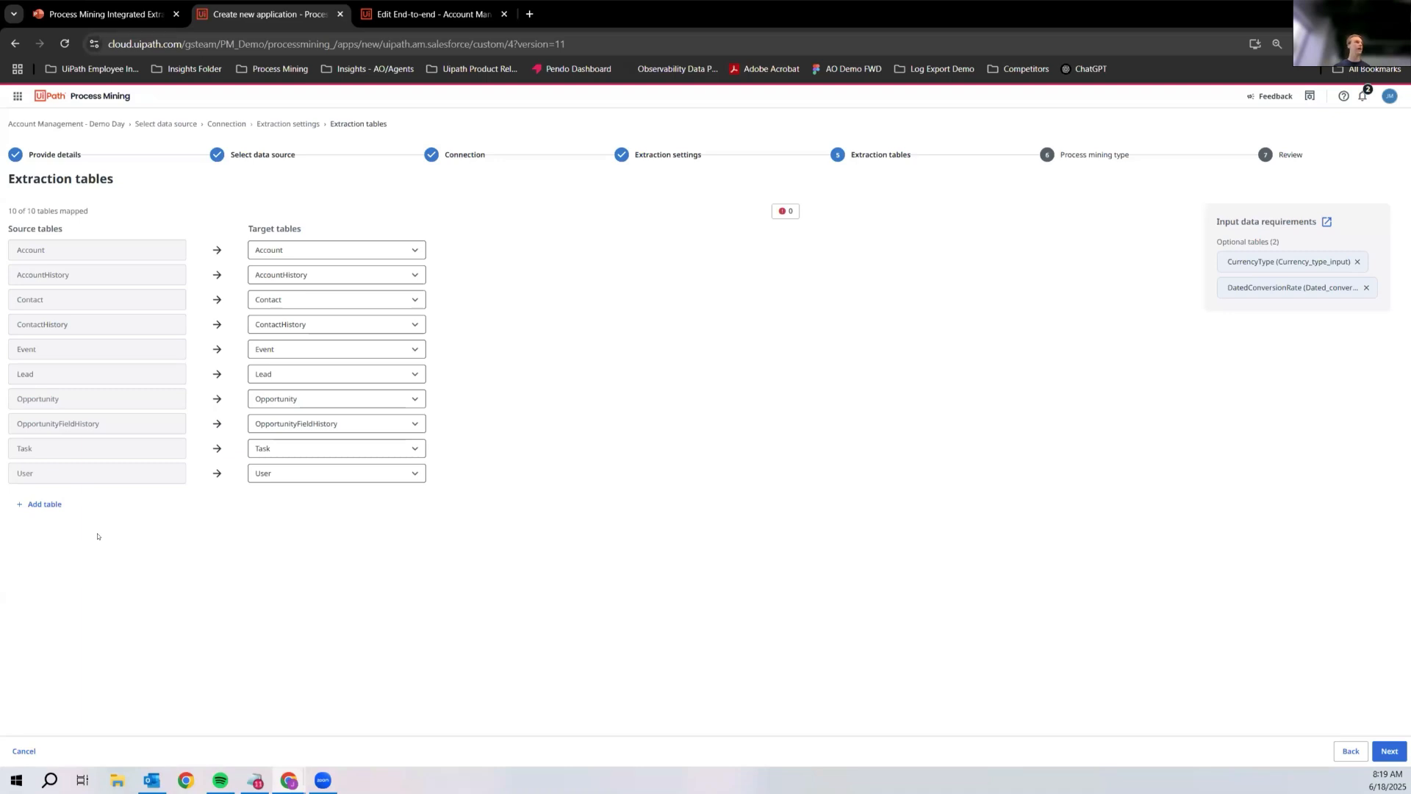
Step: Add the AccountFeed table to the extraction tables and accept the table mapping
{"action": "left_click", "coordinate": [44, 504]}
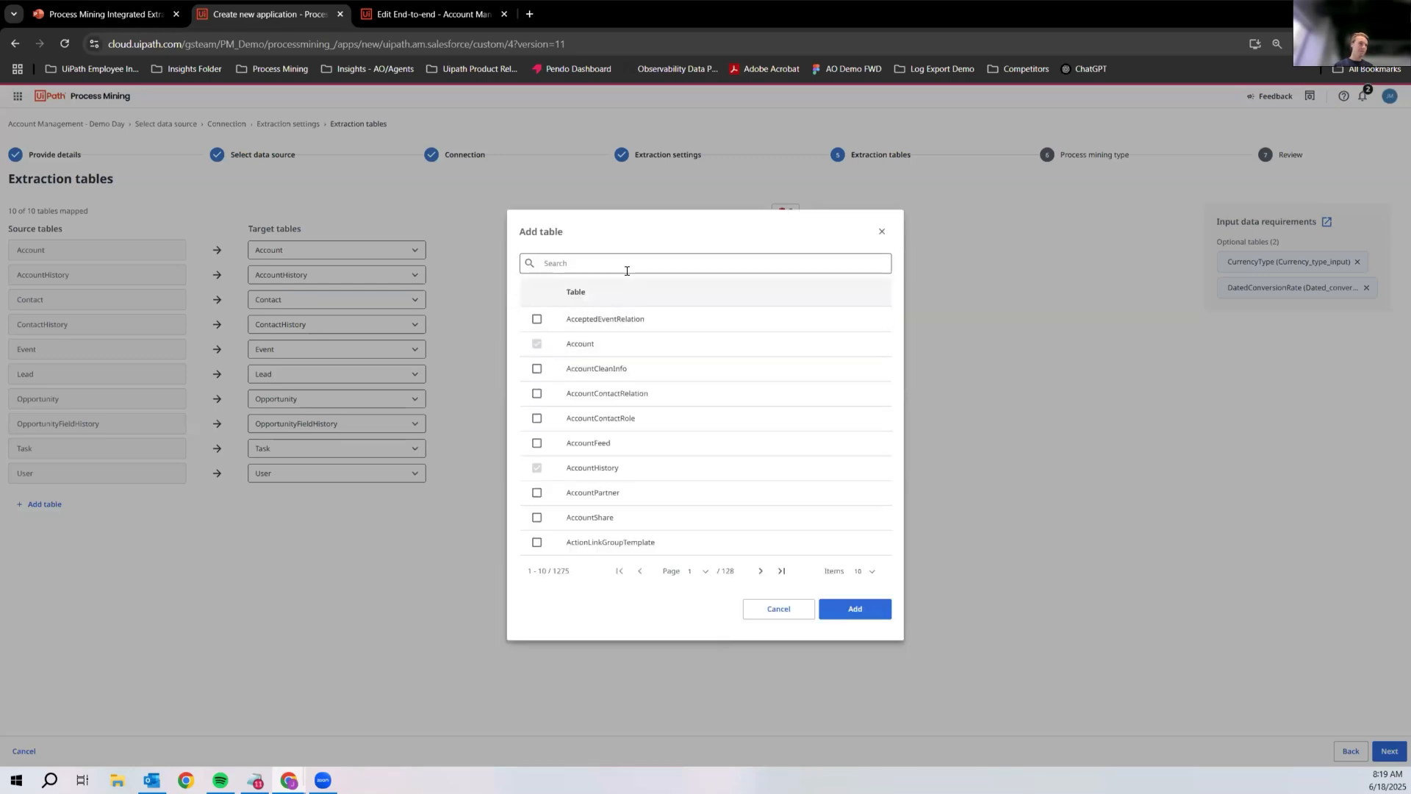
{"action": "left_click", "coordinate": [537, 442]}
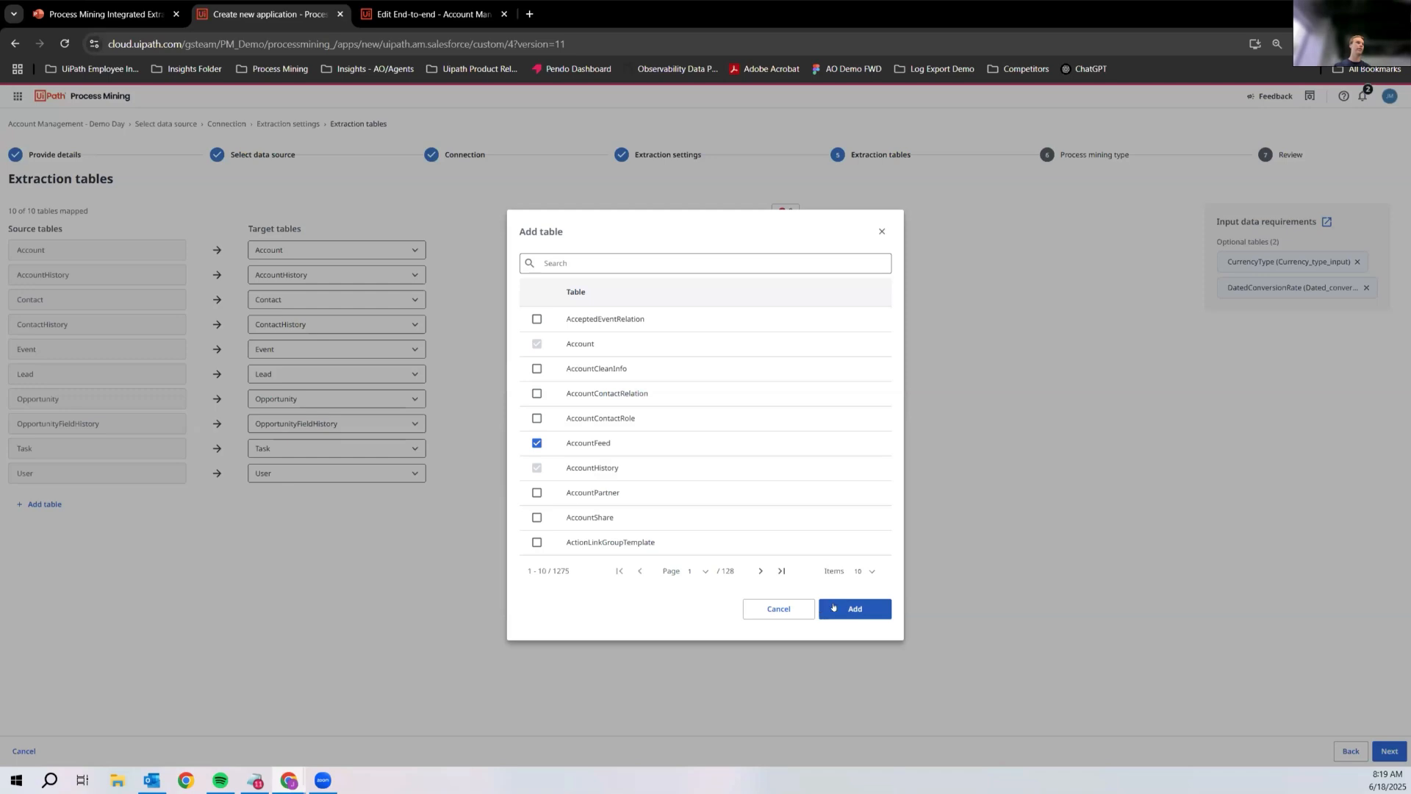
{"action": "left_click", "coordinate": [850, 608]}
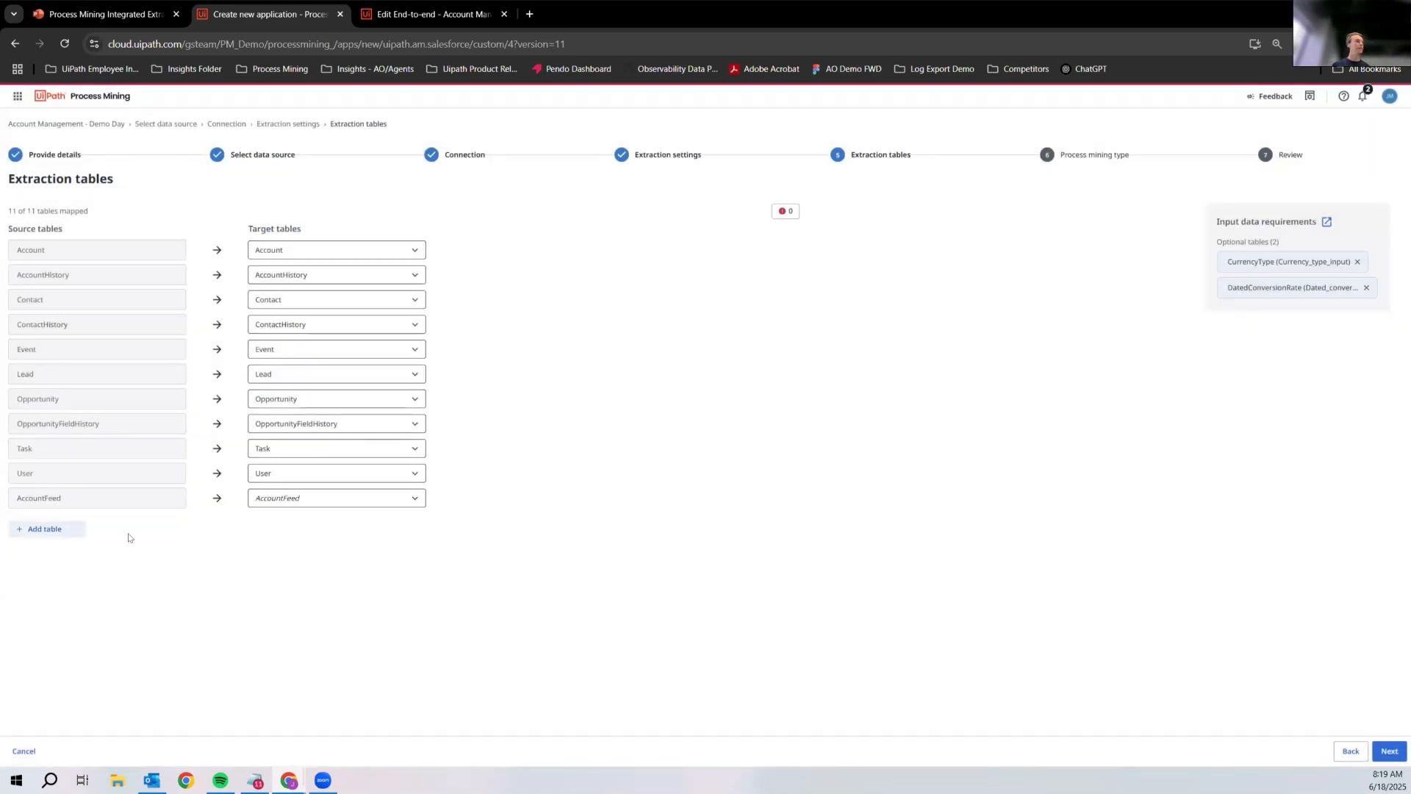
{"action": "mouse_move", "coordinate": [337, 496]}
{"action": "left_click", "coordinate": [1382, 751]}
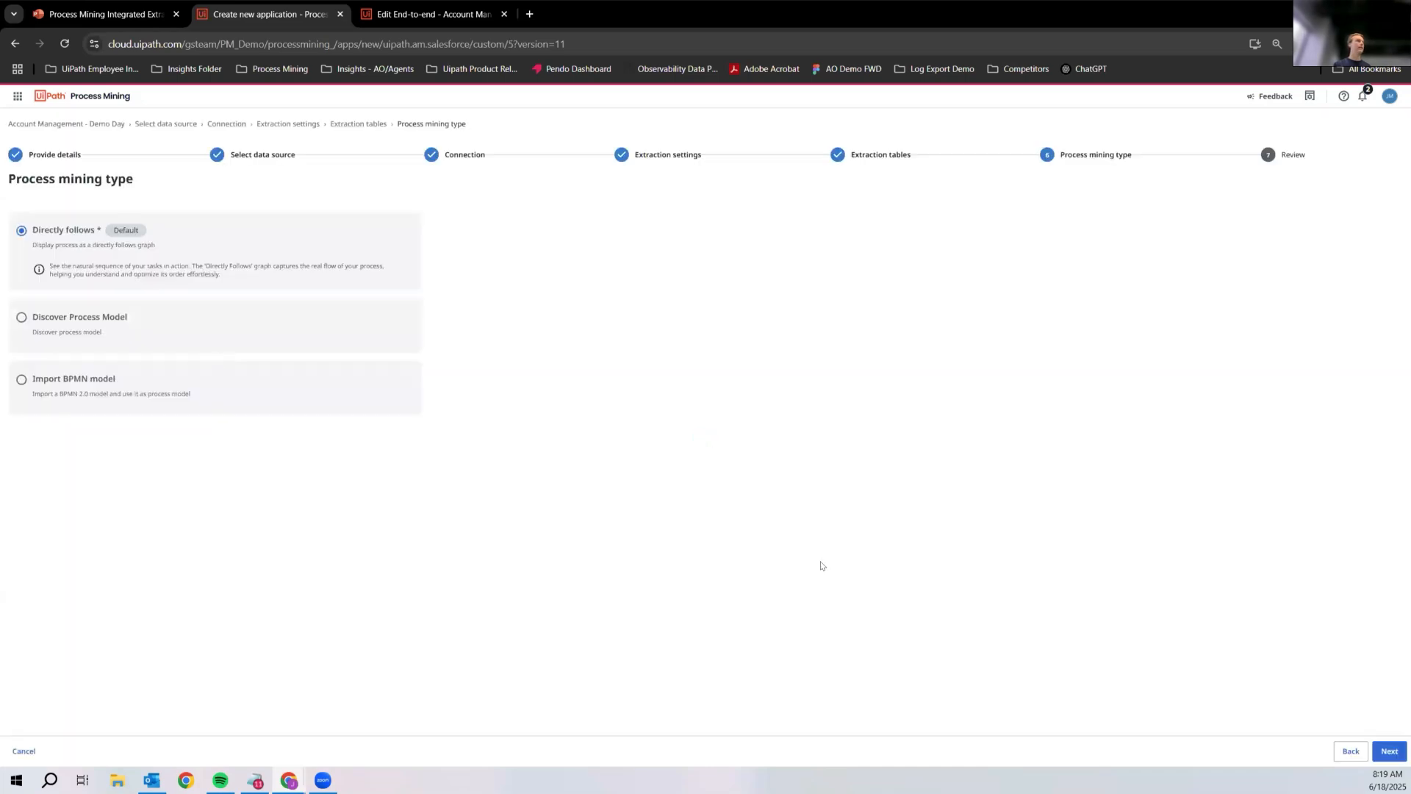
Step: Keep Directly follows as the process mining type and submit the new app
{"action": "left_click", "coordinate": [1379, 754]}
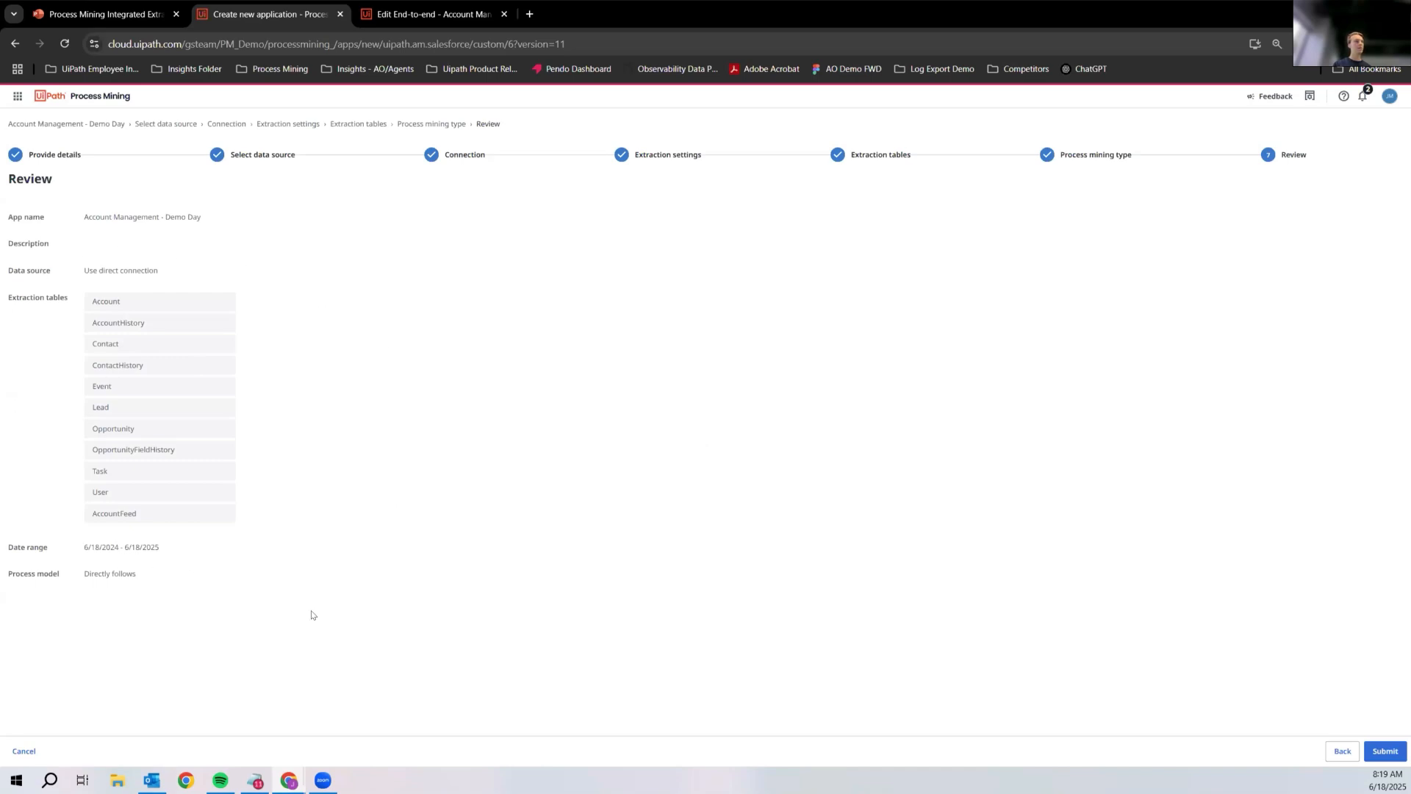
{"action": "left_click", "coordinate": [1392, 749]}
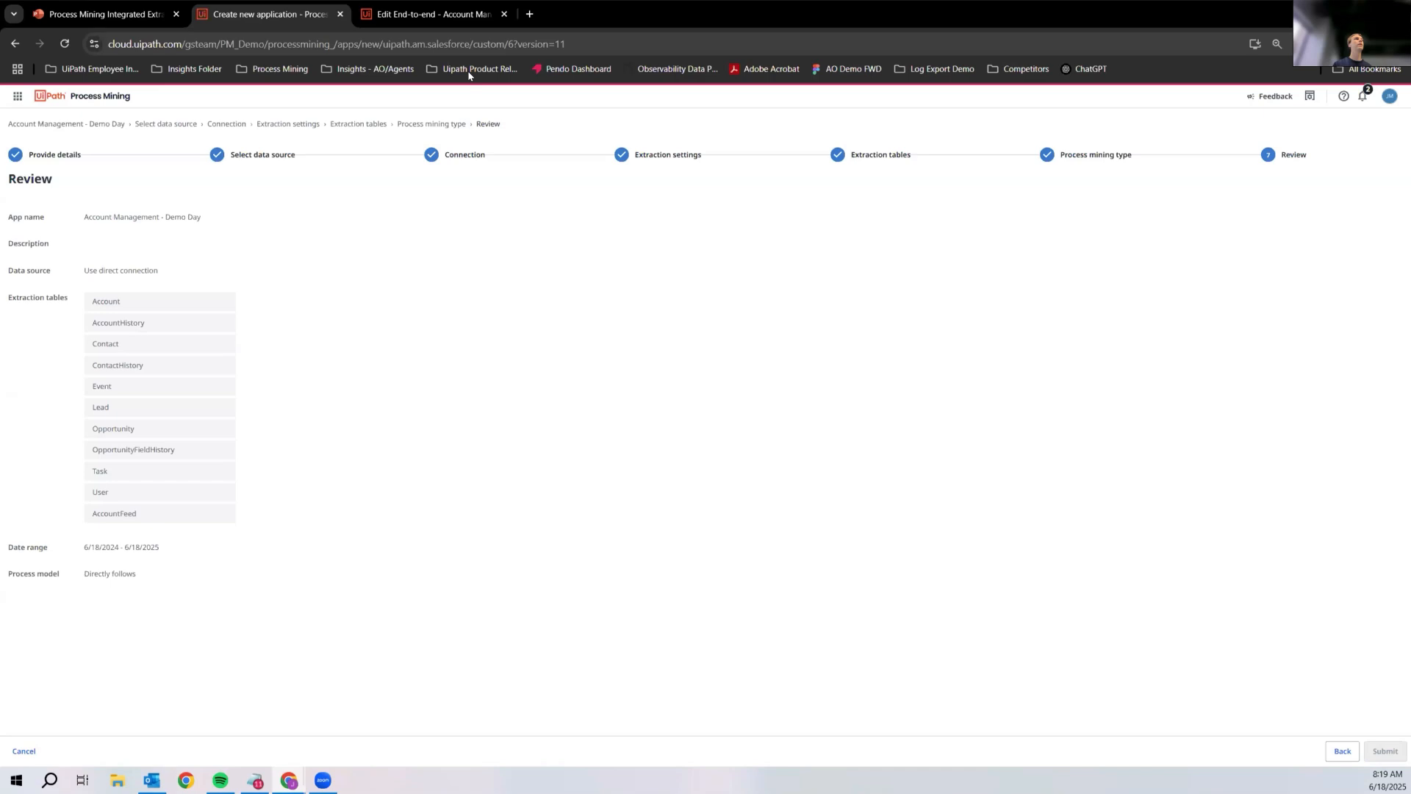
Step: Switch to the Account Management - GA Testing AM app and inspect its throughput time distribution, Accounts chart and process graph
{"action": "left_click", "coordinate": [433, 18]}
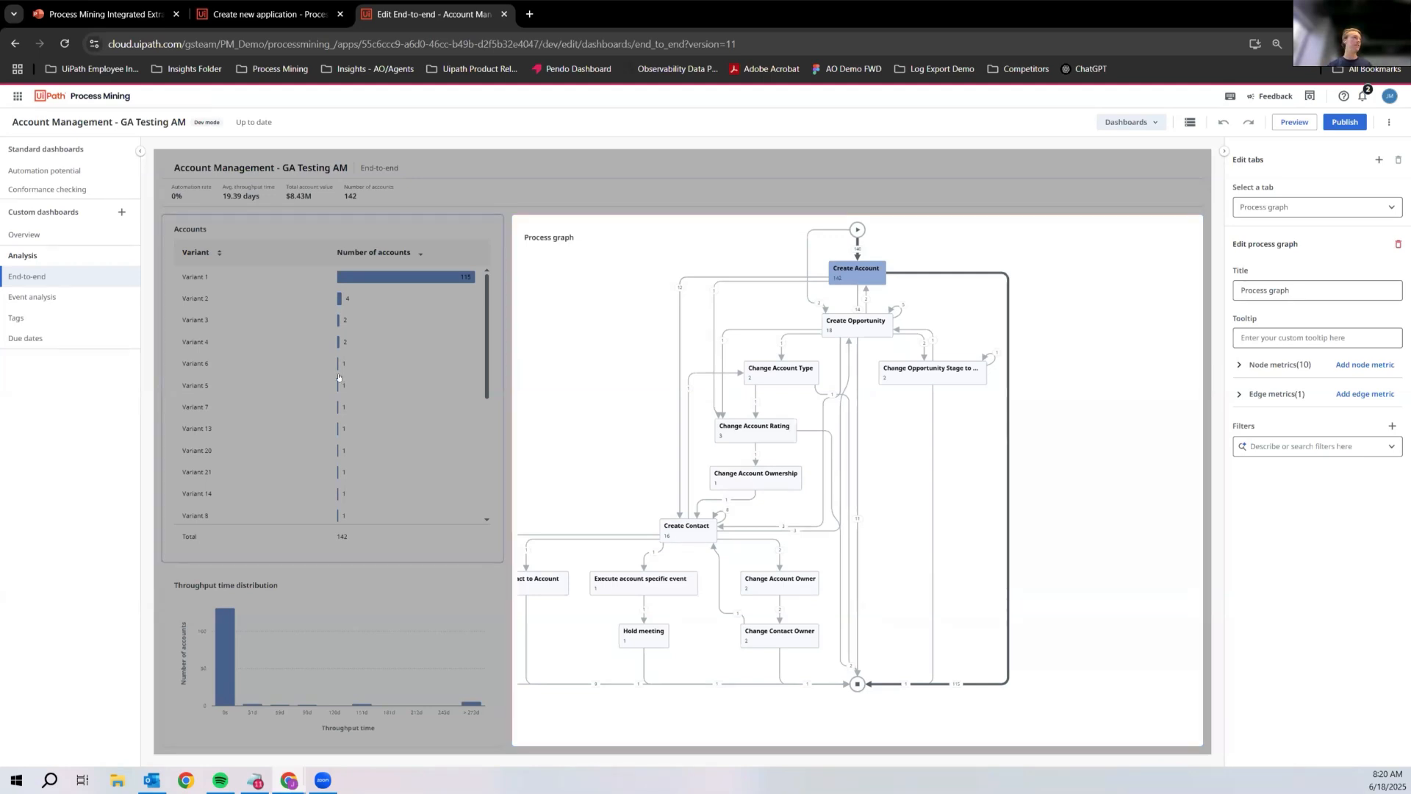
{"action": "left_click", "coordinate": [382, 631]}
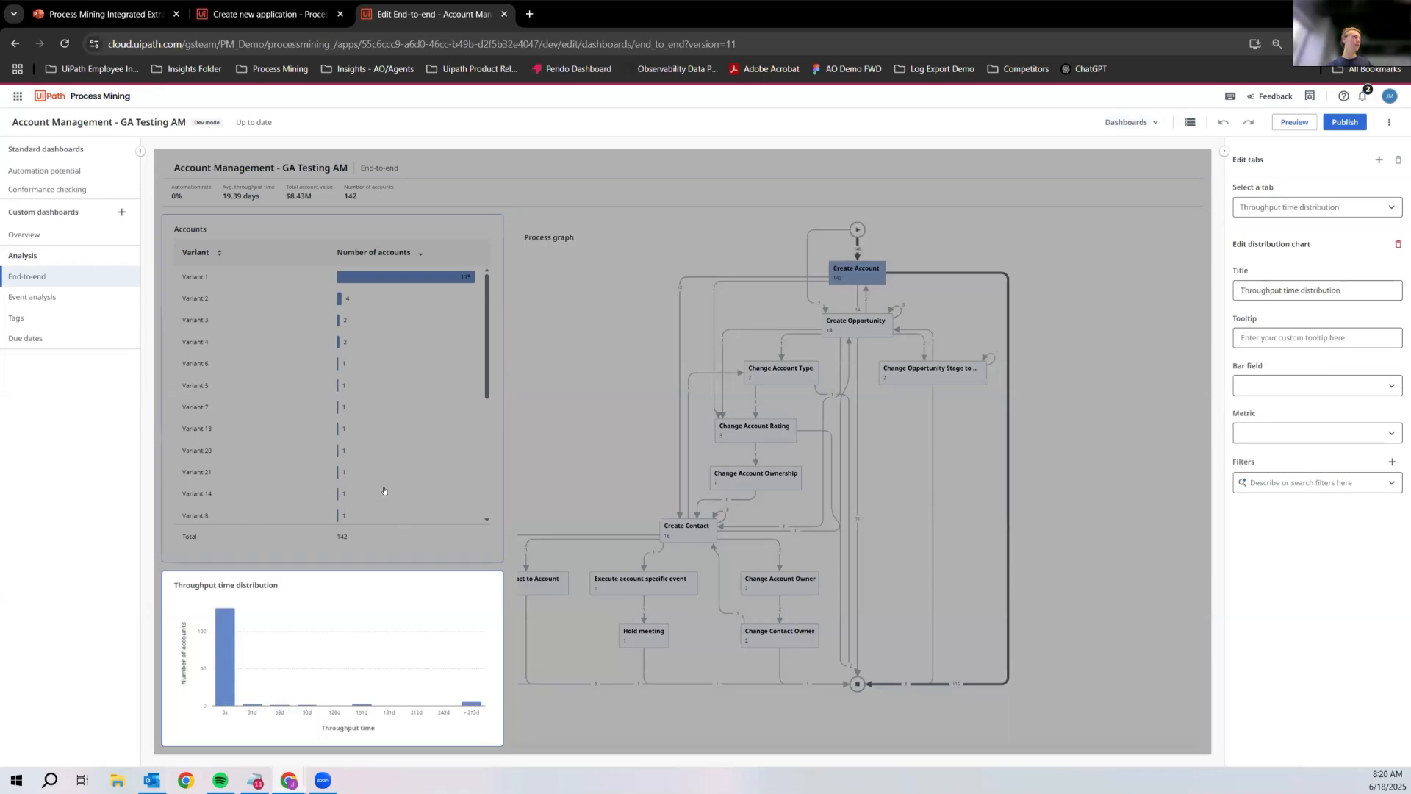
{"action": "left_click", "coordinate": [400, 452]}
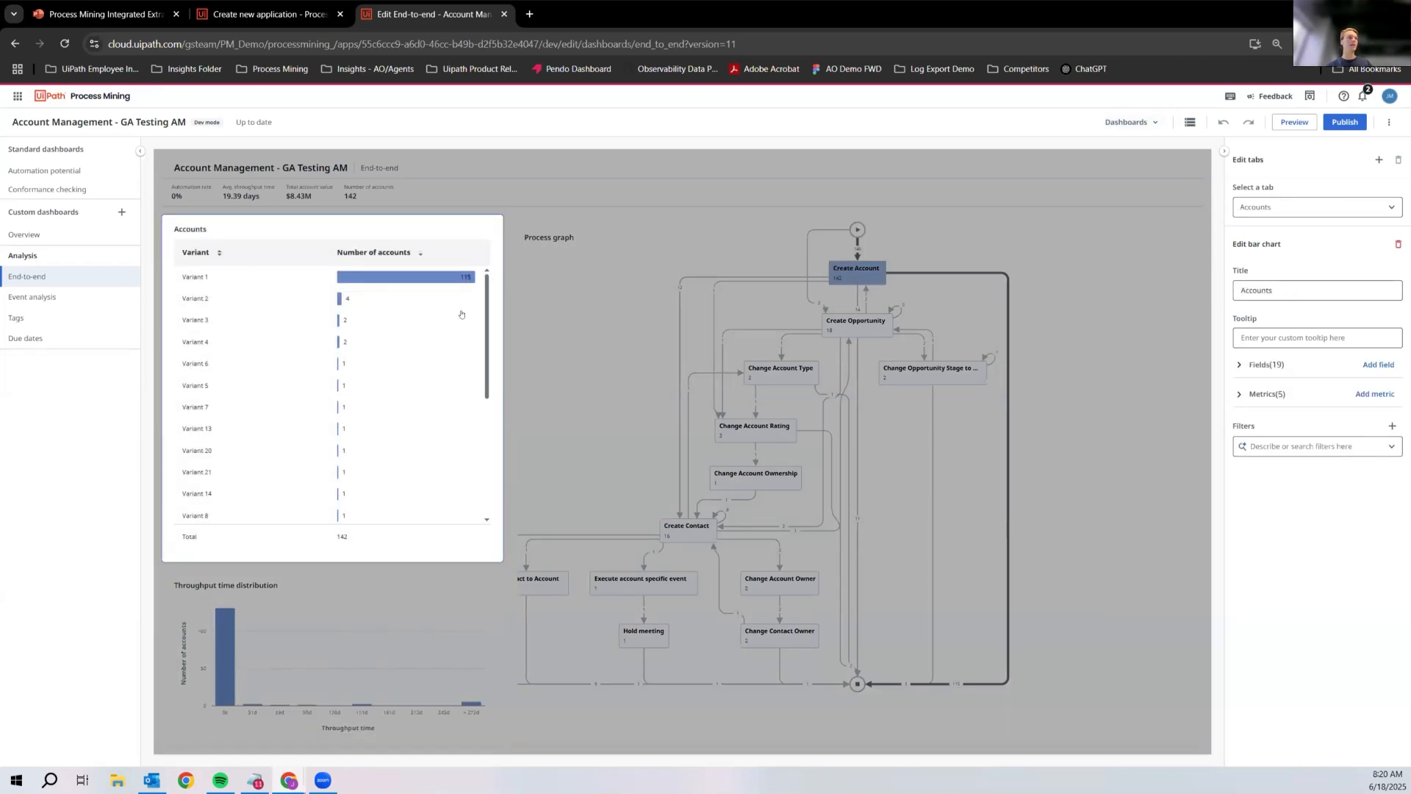
{"action": "left_click", "coordinate": [648, 342]}
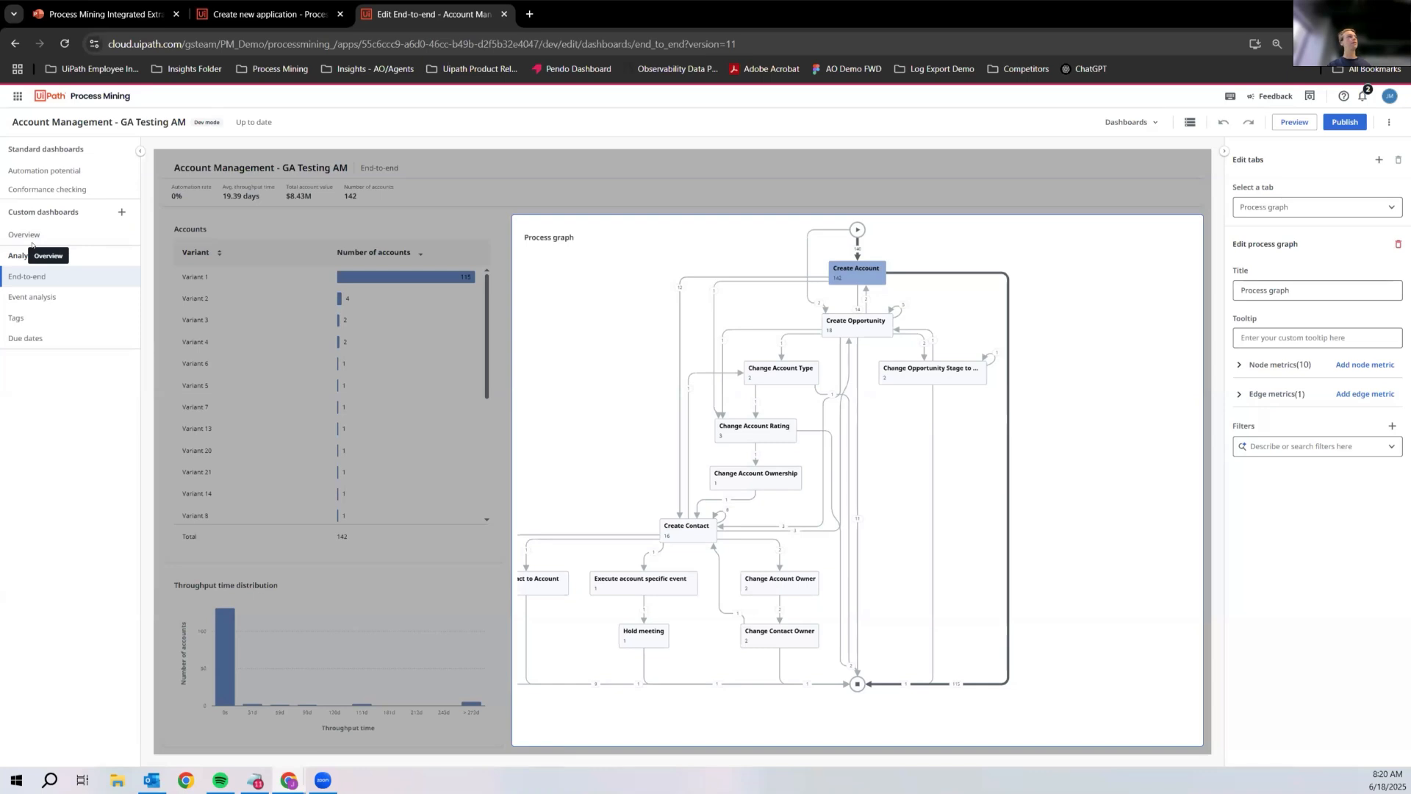
Step: Open the app's data transformations and examine the records of the Account_input table
{"action": "left_click", "coordinate": [1131, 122]}
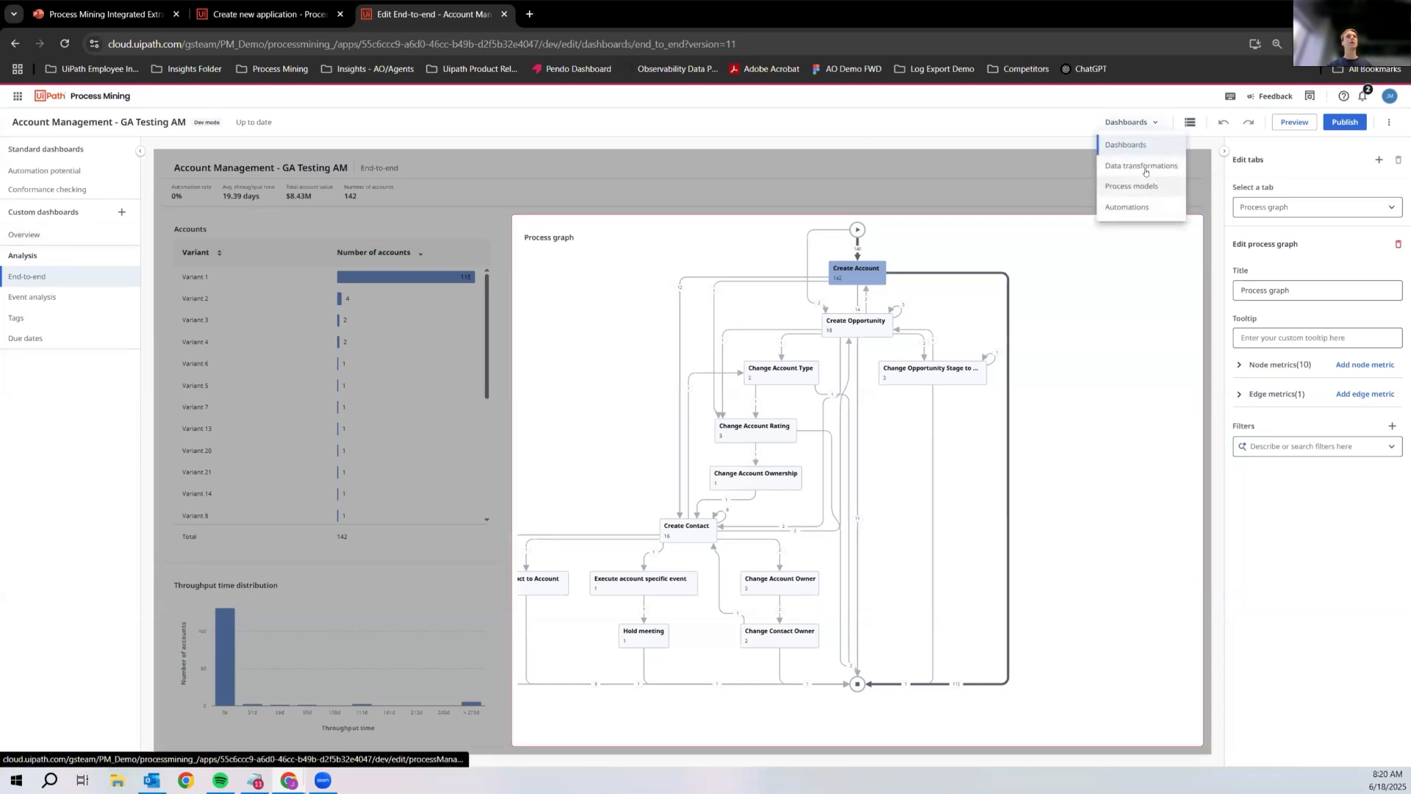
{"action": "left_click", "coordinate": [1142, 166]}
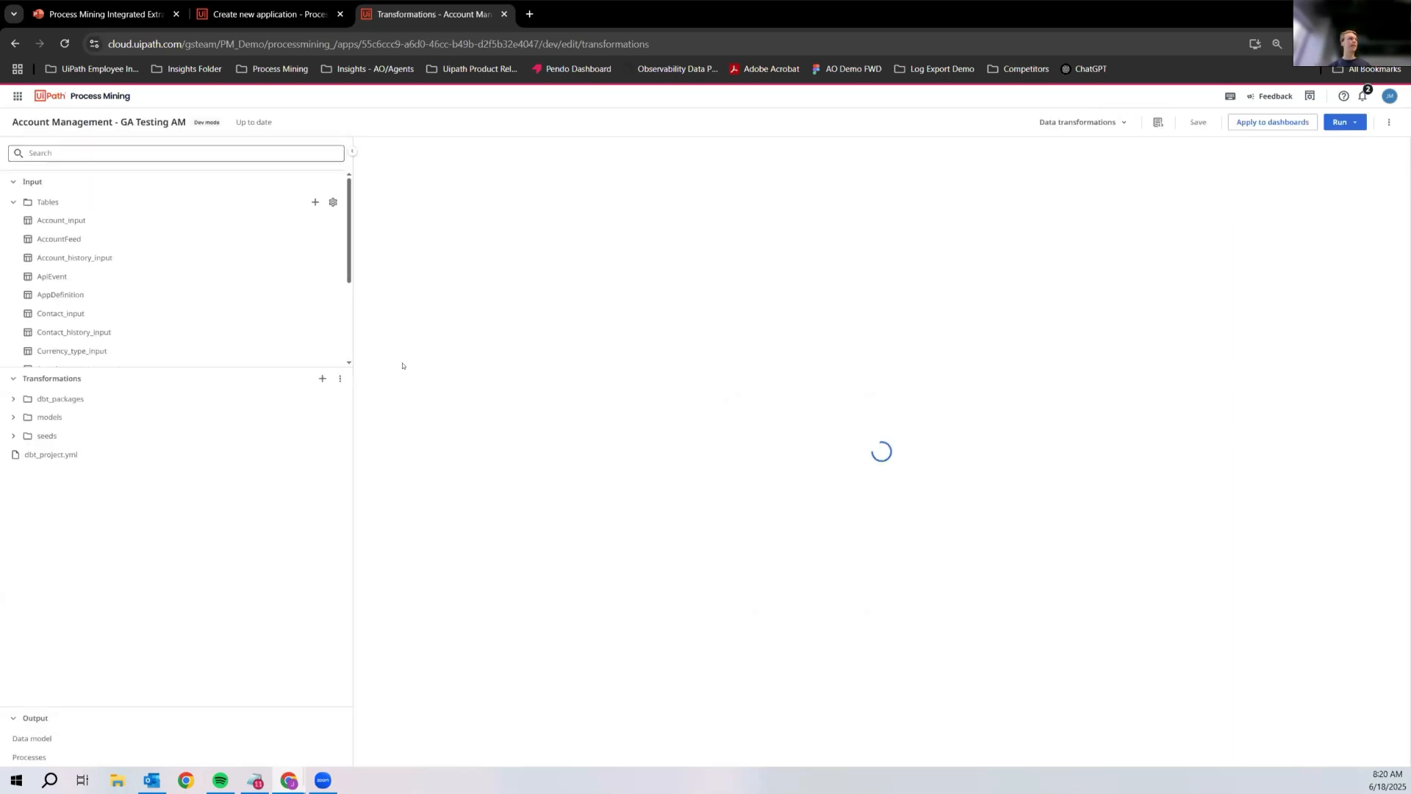
{"action": "left_click", "coordinate": [103, 225]}
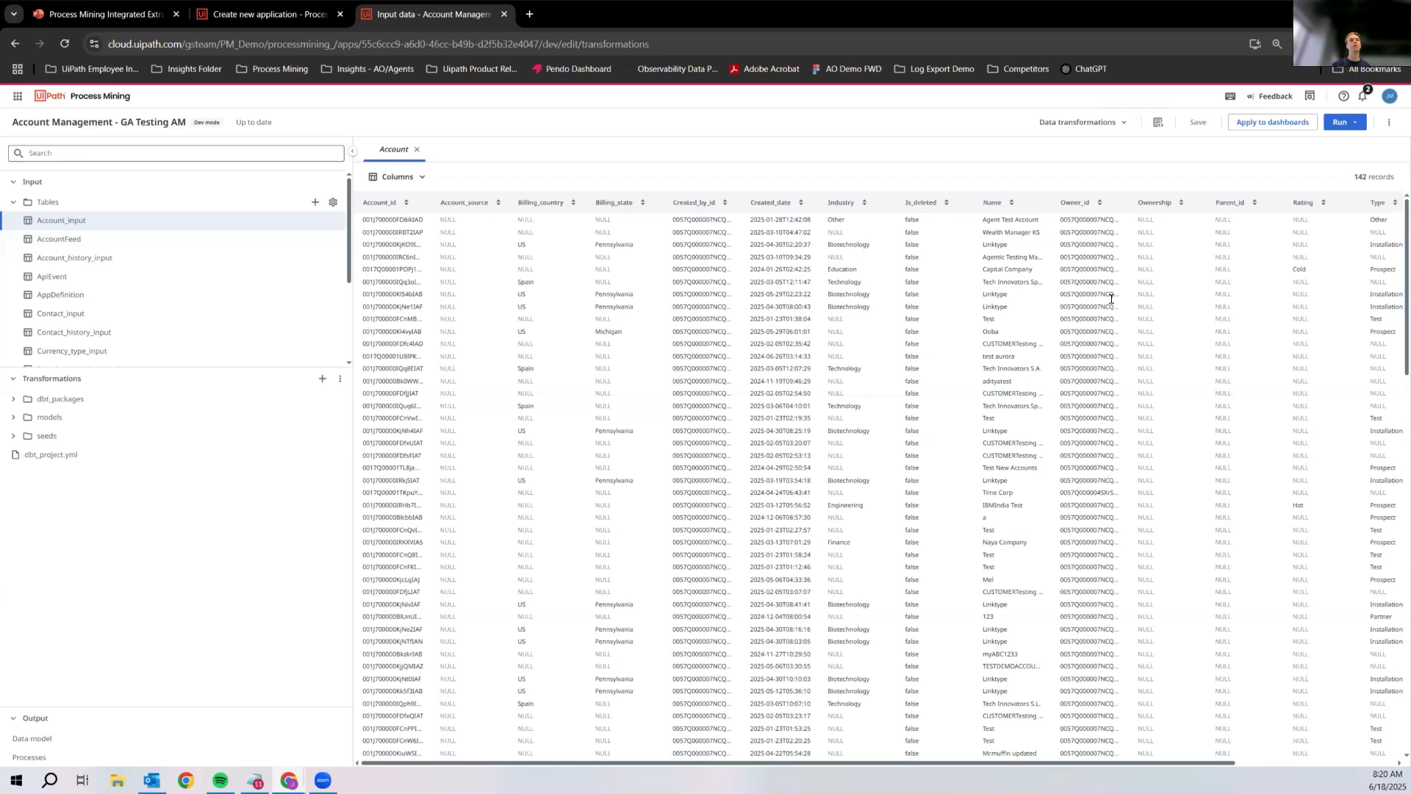
{"action": "scroll", "coordinate": [705, 426], "scroll_direction": "down", "scroll_amount": 3}
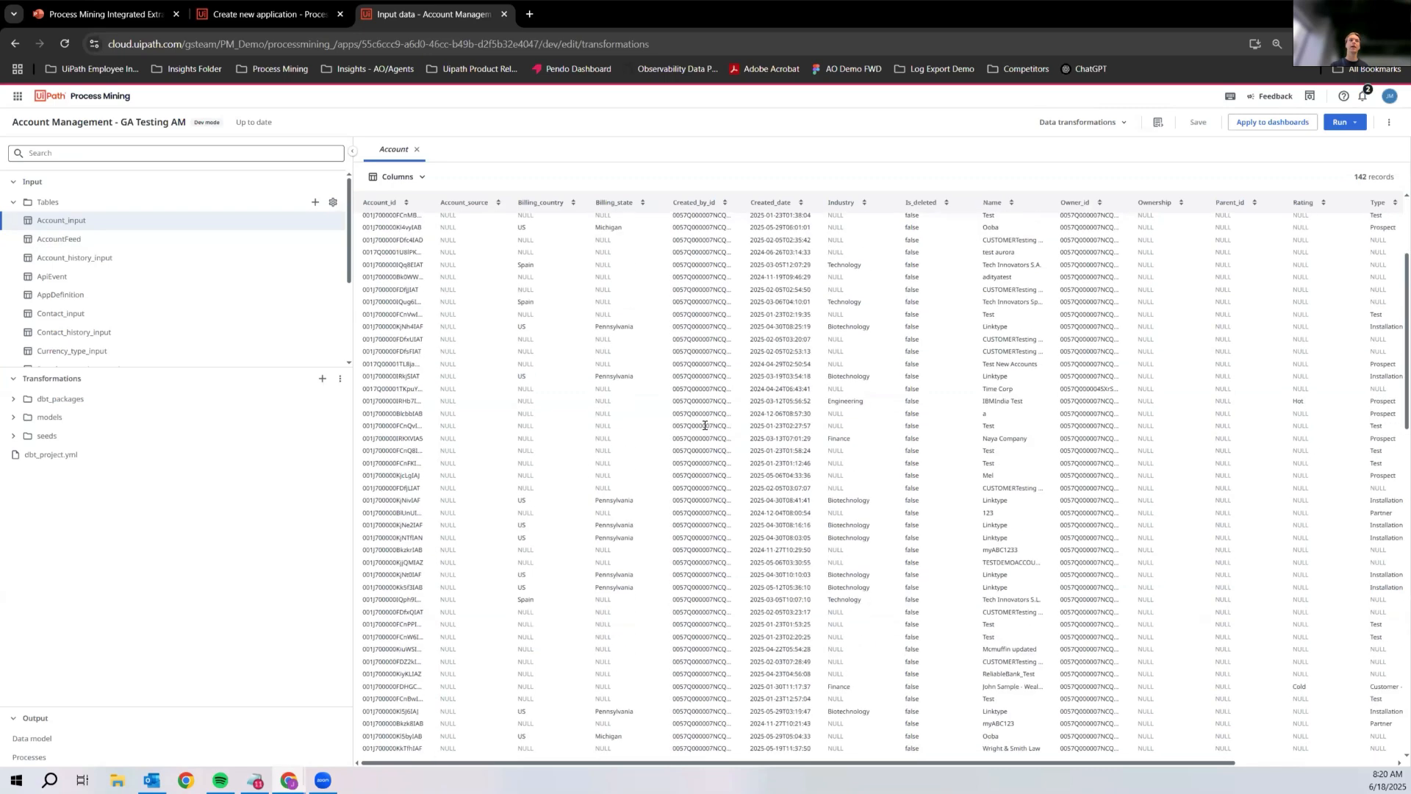
{"action": "scroll", "coordinate": [704, 426], "scroll_direction": "down", "scroll_amount": 2}
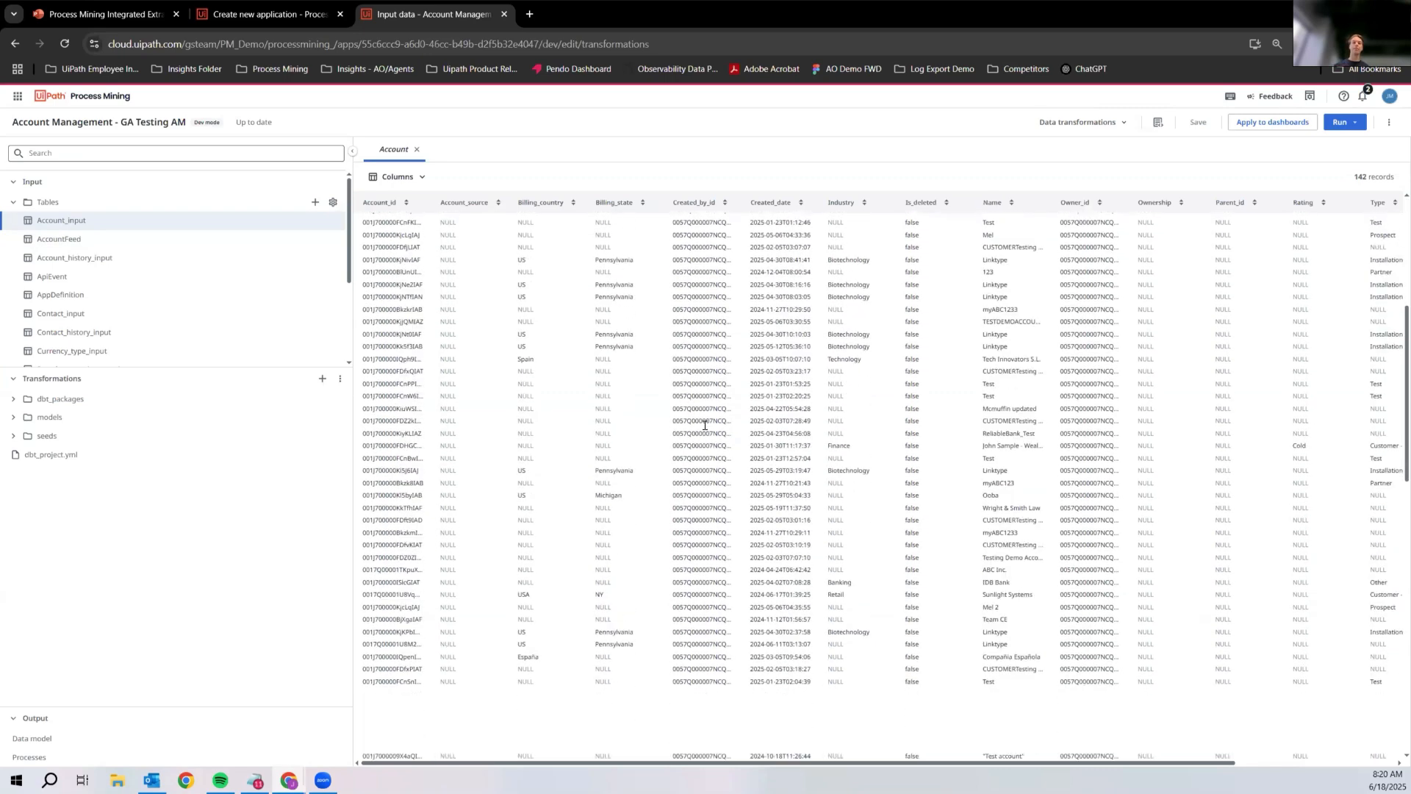